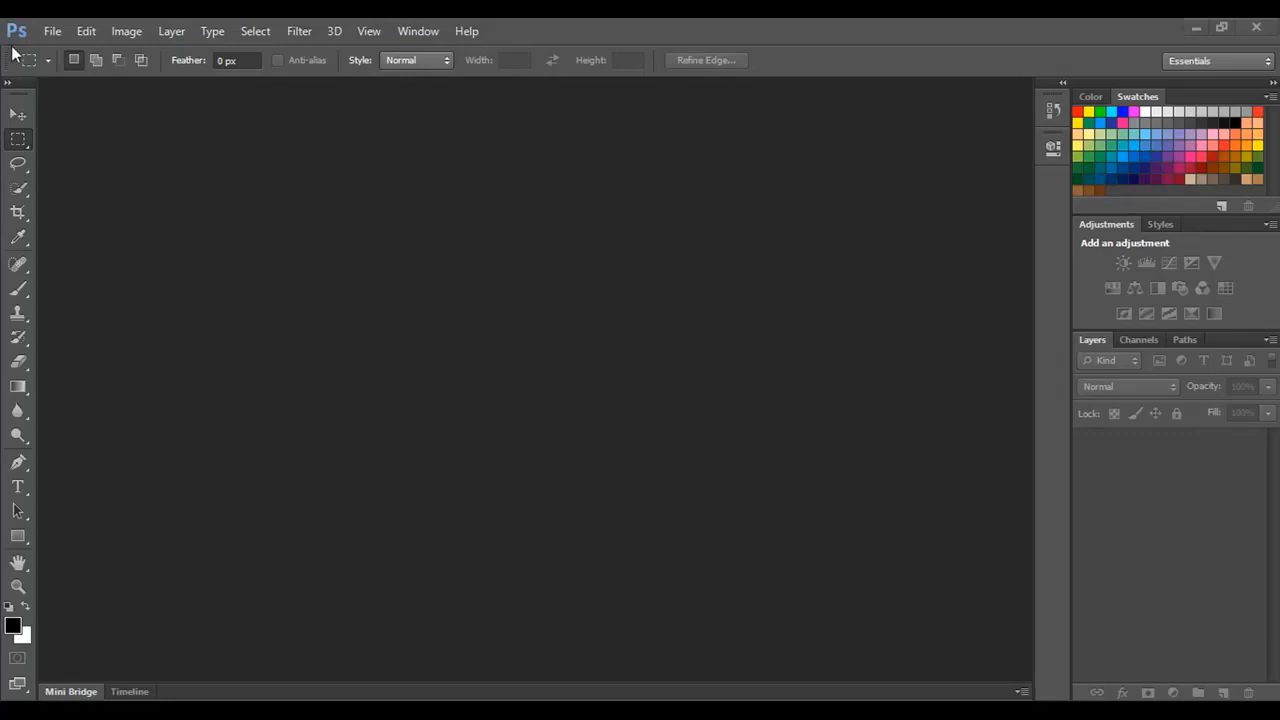
Start a new document with its width and height measured in inches
left_click(50, 31)
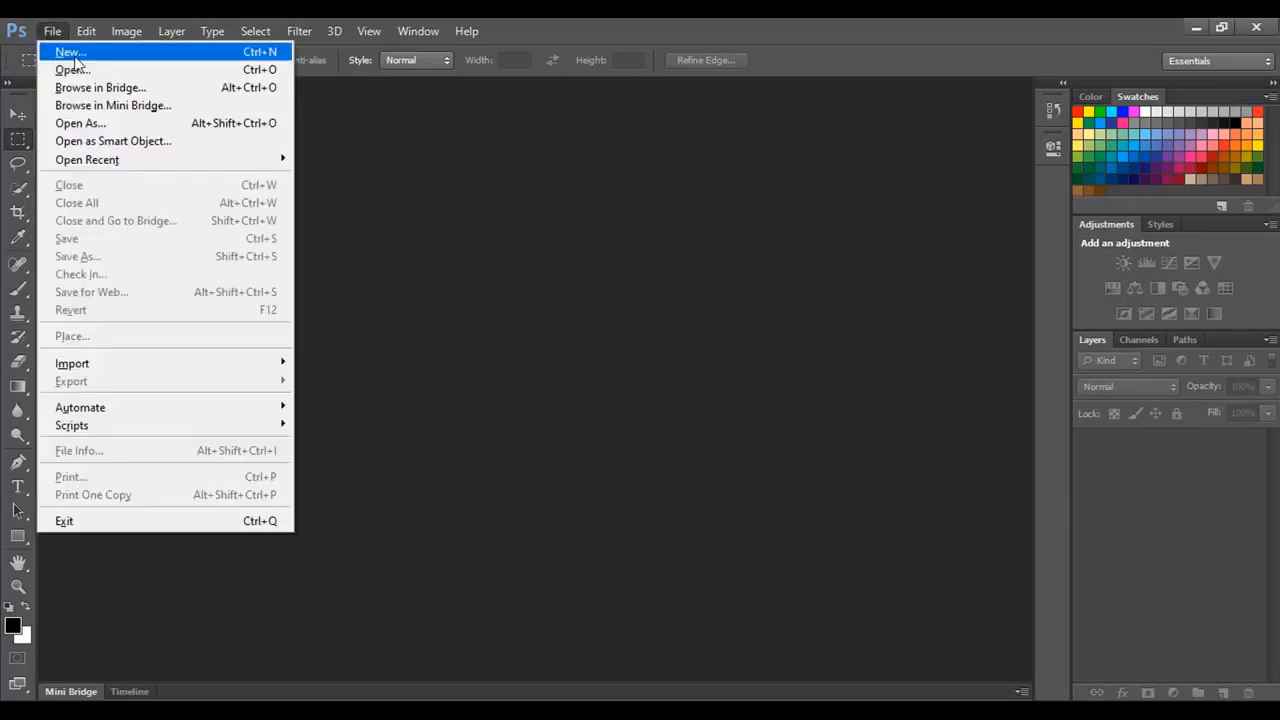
left_click(74, 58)
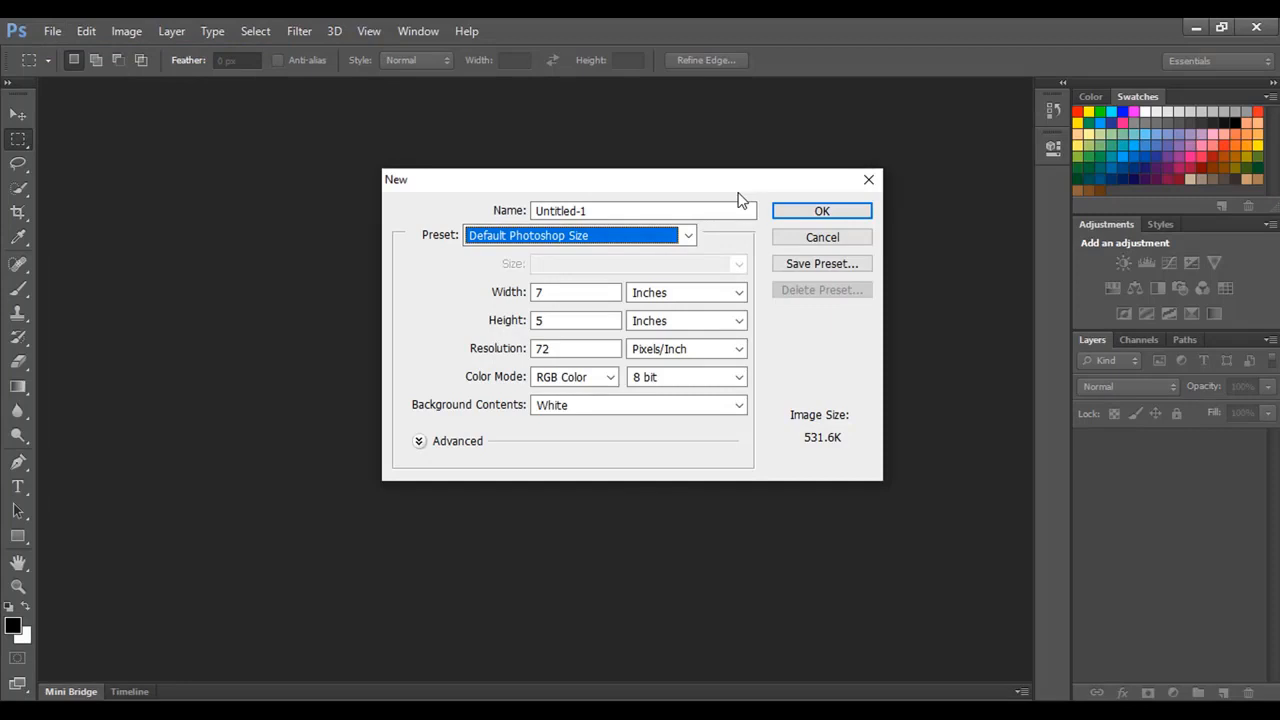
mouse_move(741, 186)
left_mouse_down()
mouse_move(762, 180)
mouse_move(733, 182)
left_mouse_up()
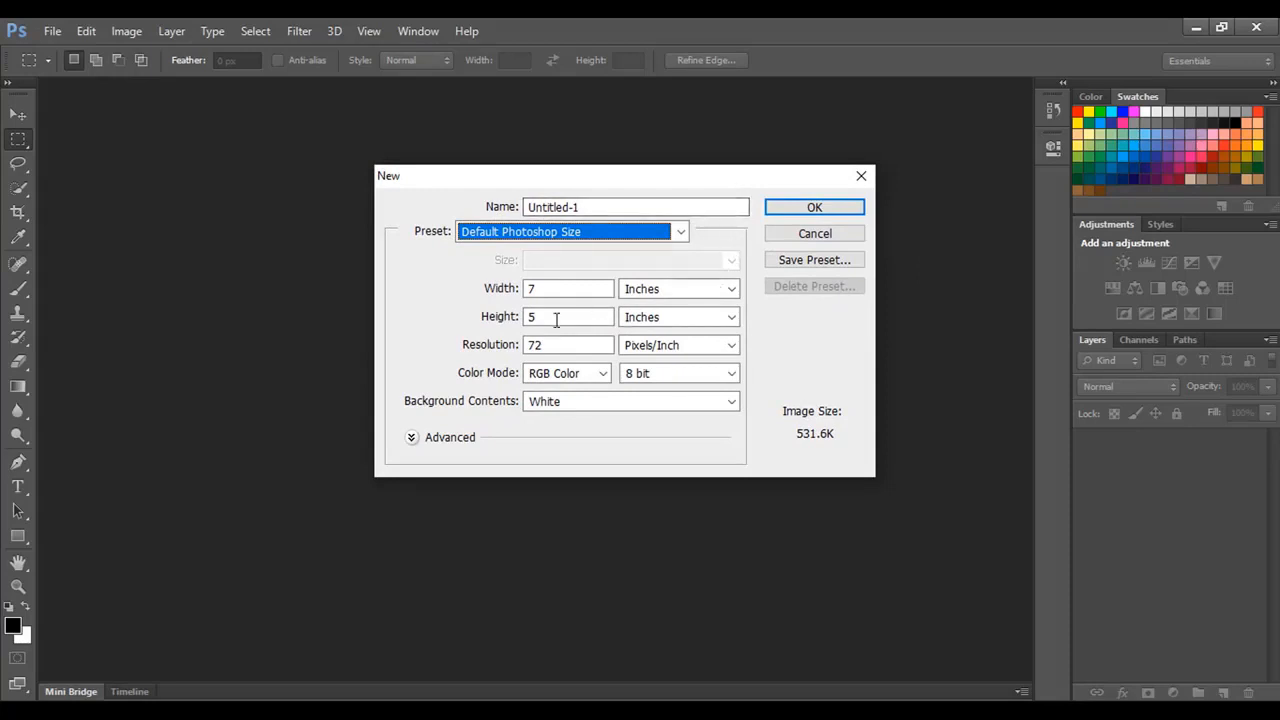
left_click(711, 299)
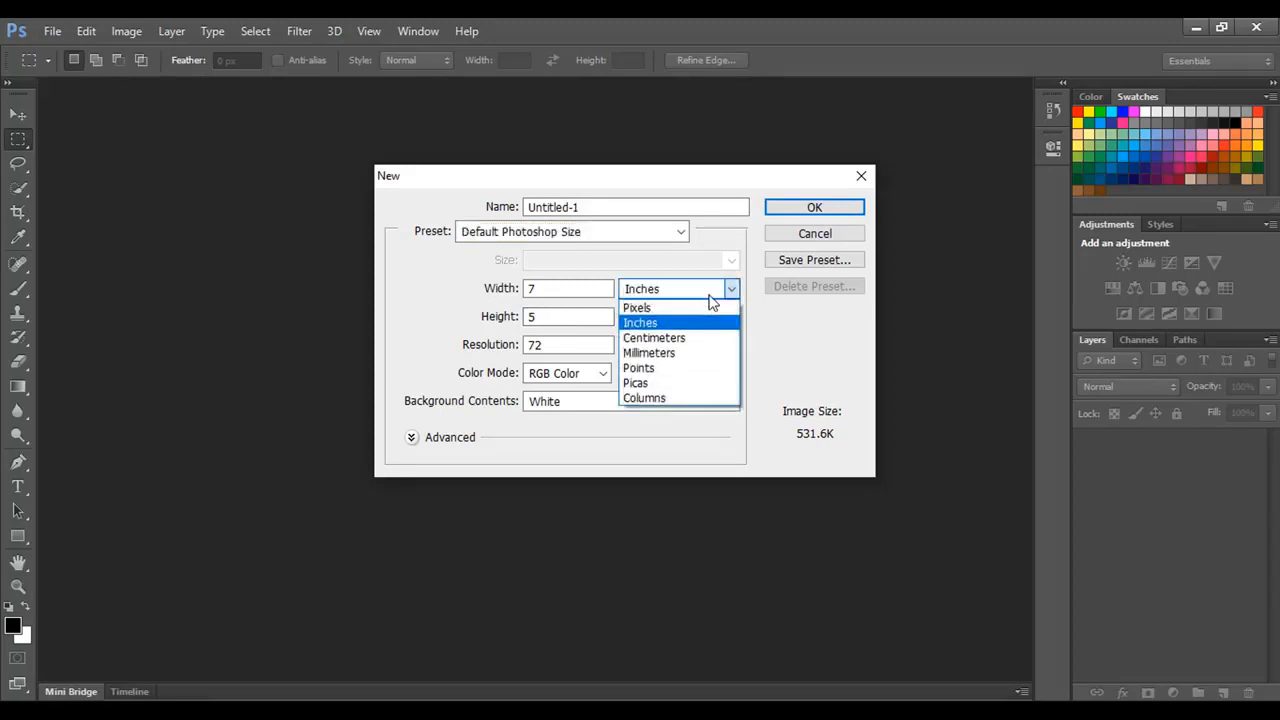
left_click(686, 308)
left_click(690, 292)
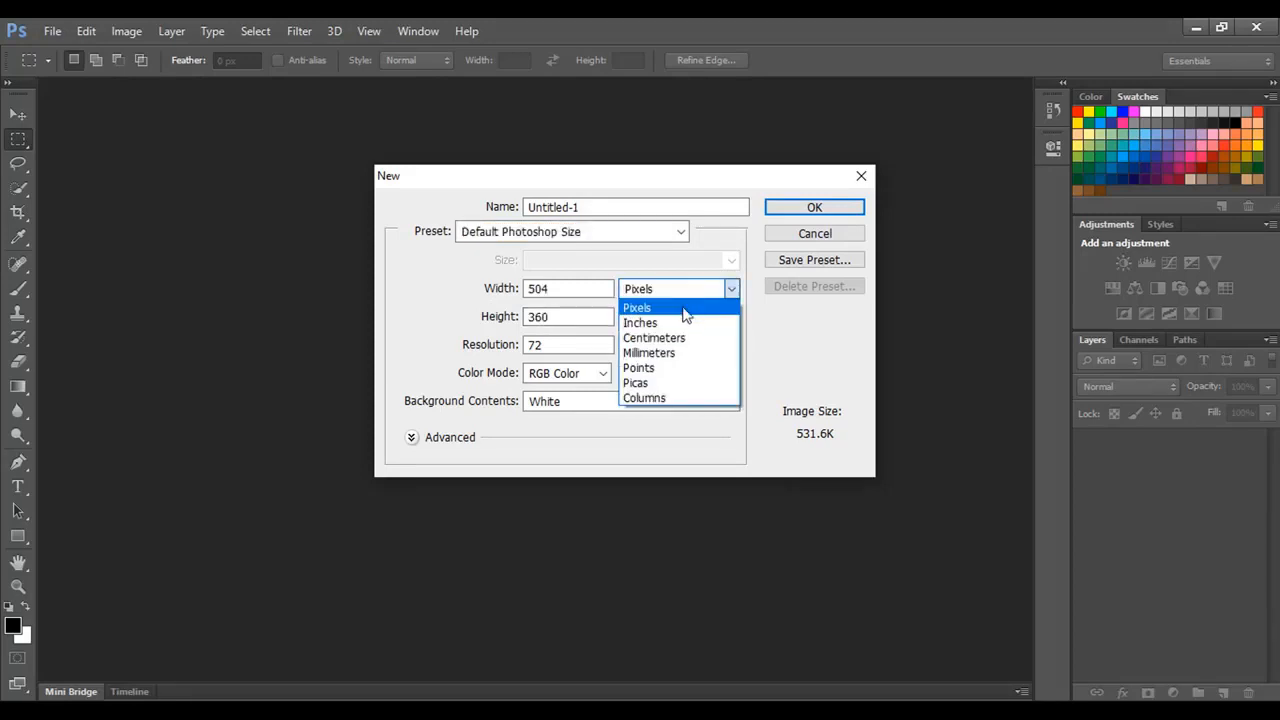
left_click(678, 324)
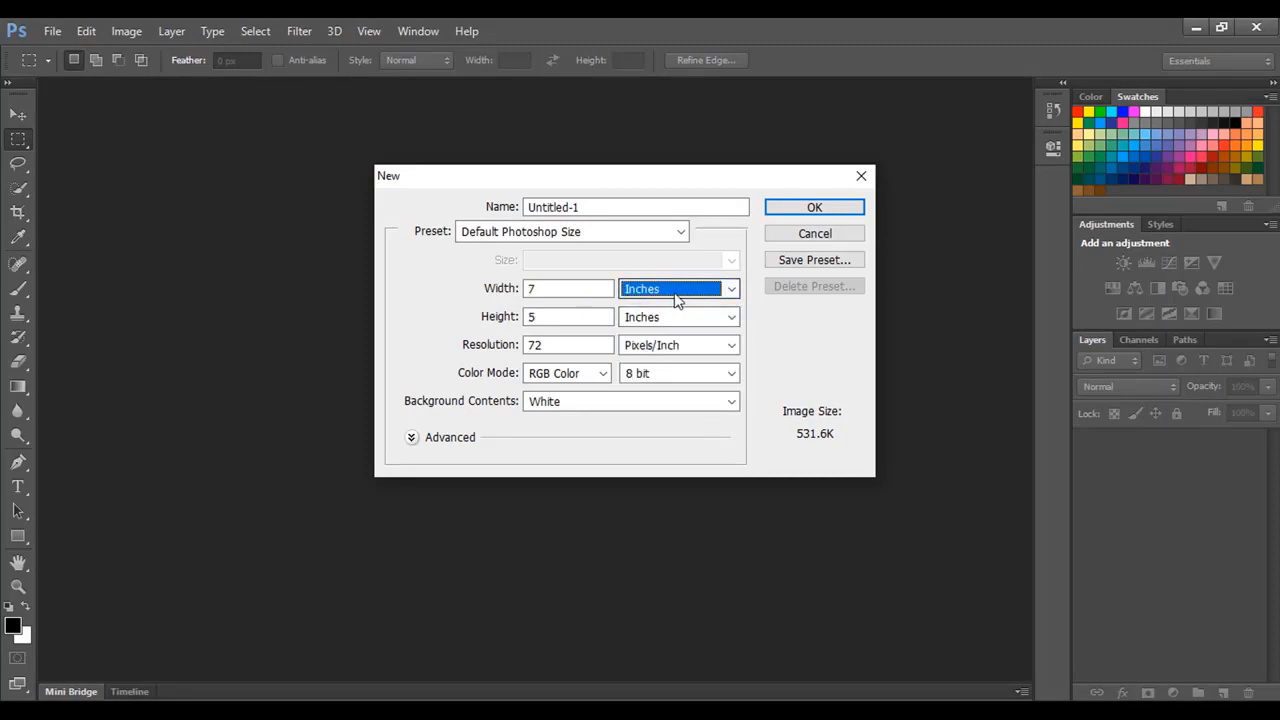
Set the new document's width to 3.25 inches and height to 1.75 inches
left_click(565, 288)
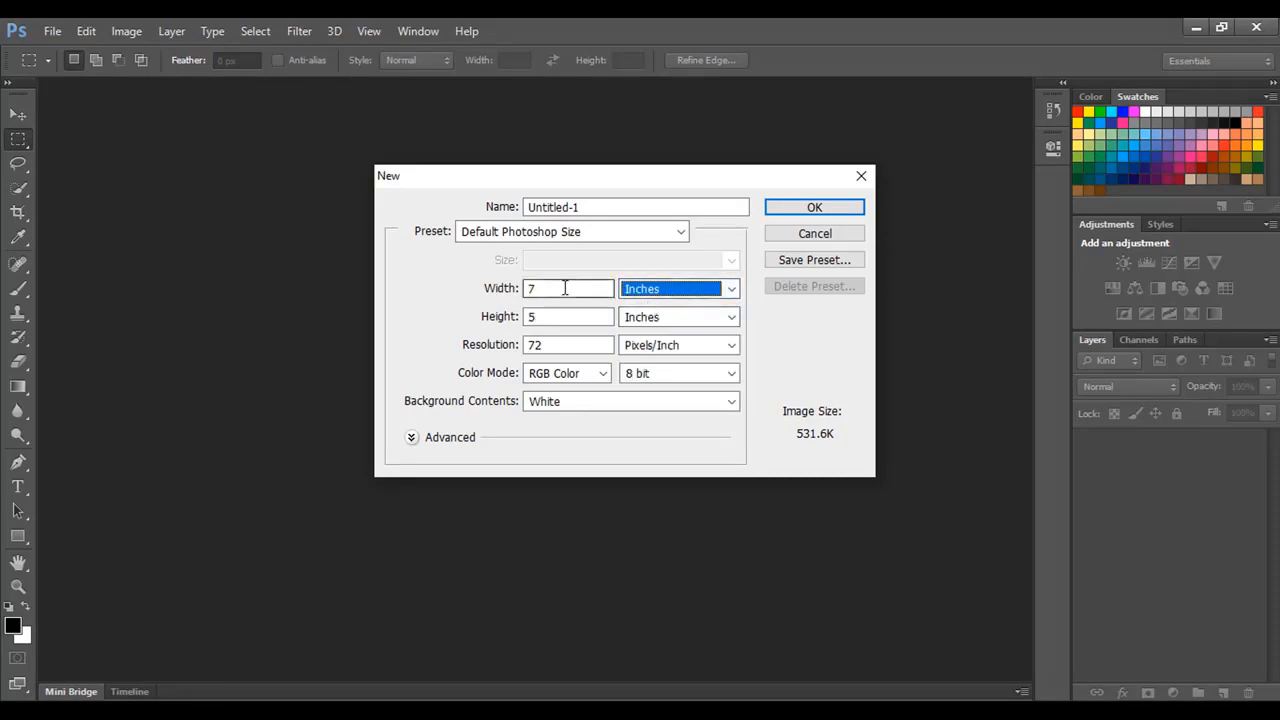
key("BackSpace")
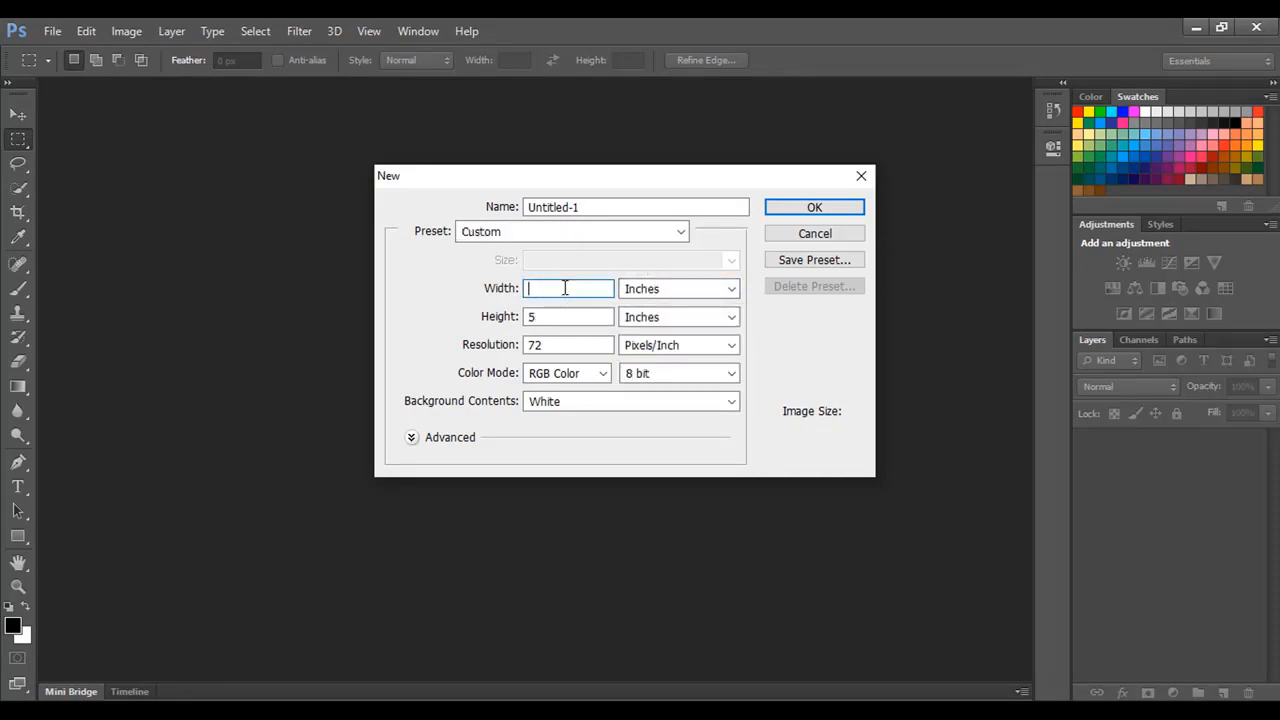
type("3.25")
left_click(575, 317)
key("BackSpace")
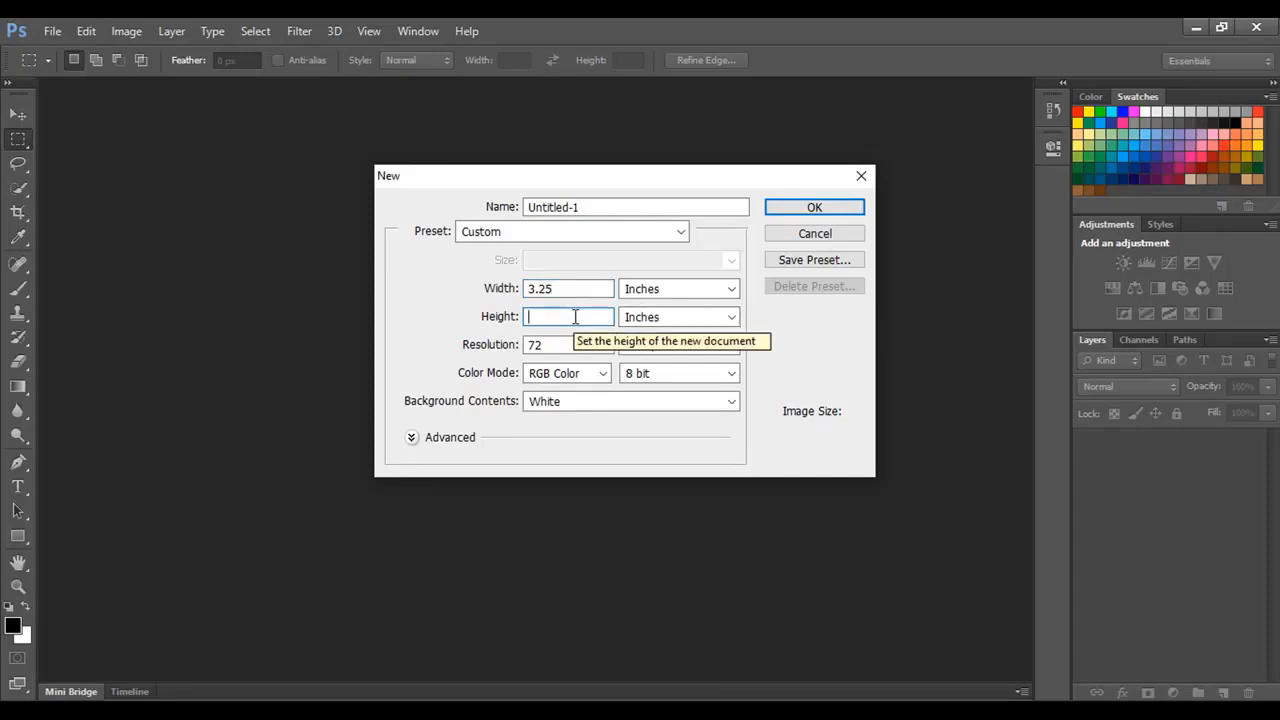
type("1.75")
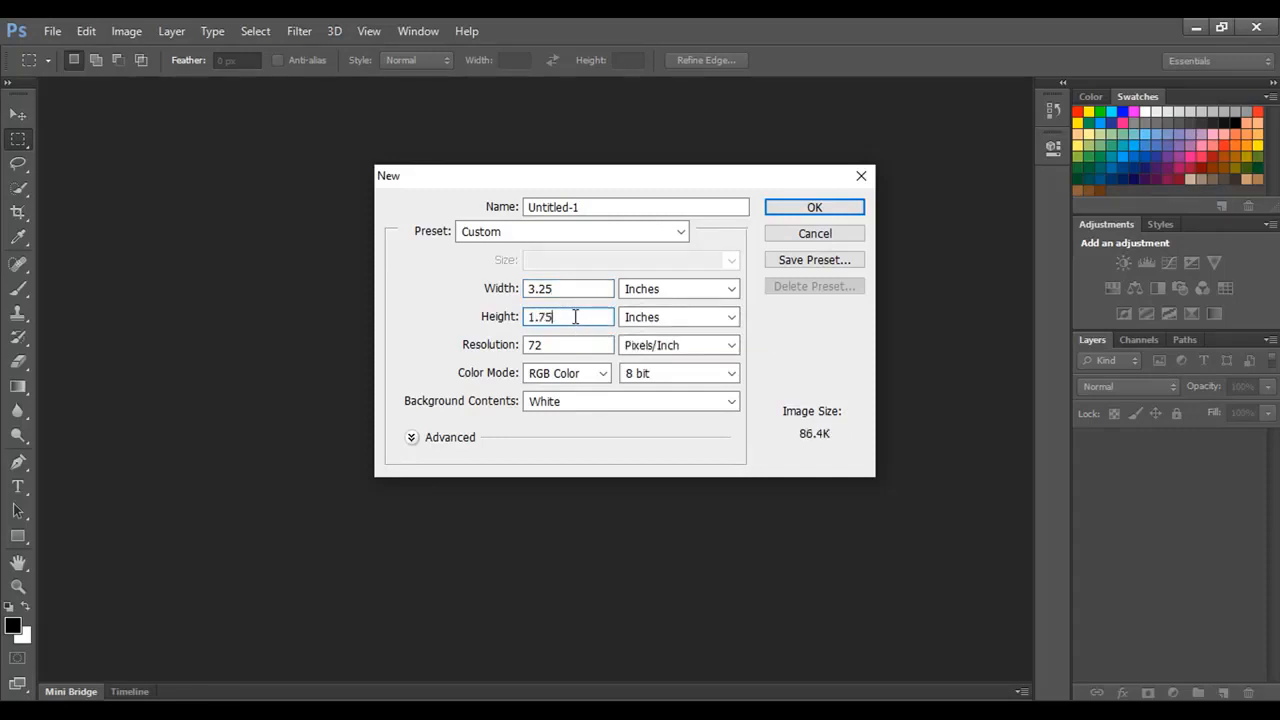
Set the new document's resolution to 300 pixels per inch and its color mode to CMYK Color
left_click(566, 343)
key("BackSpace")
key("BackSpace")
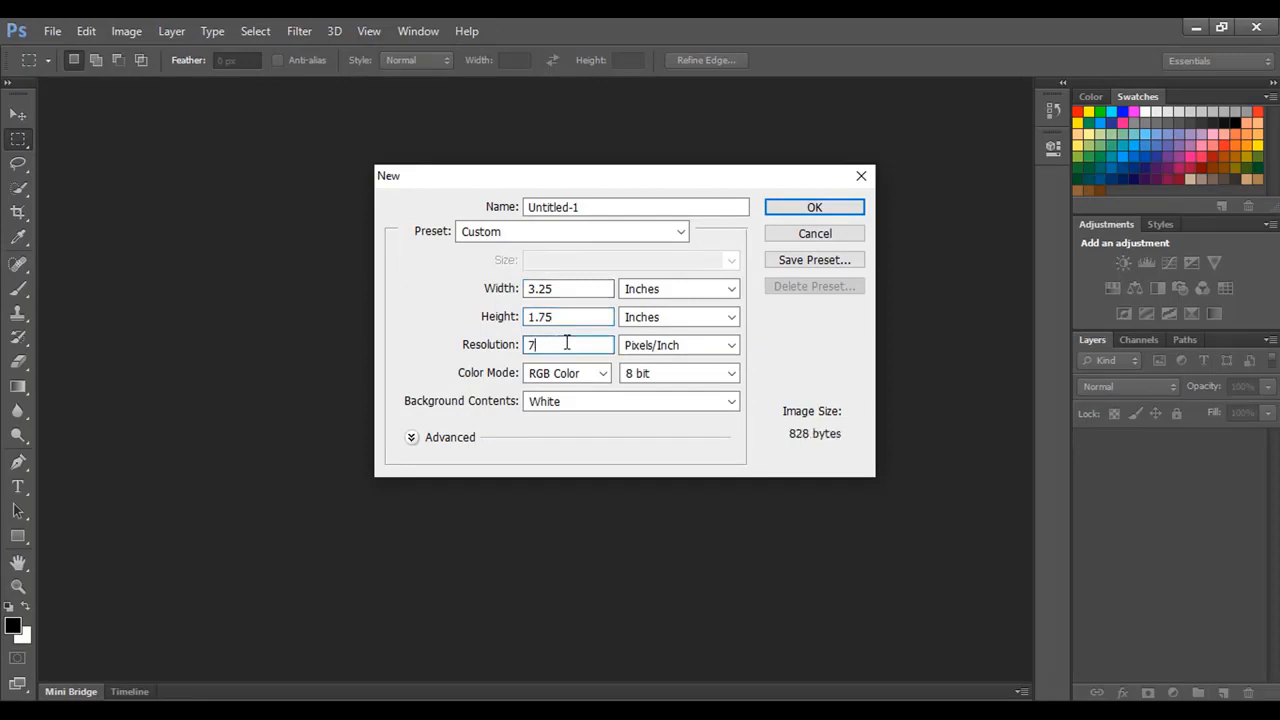
type("300")
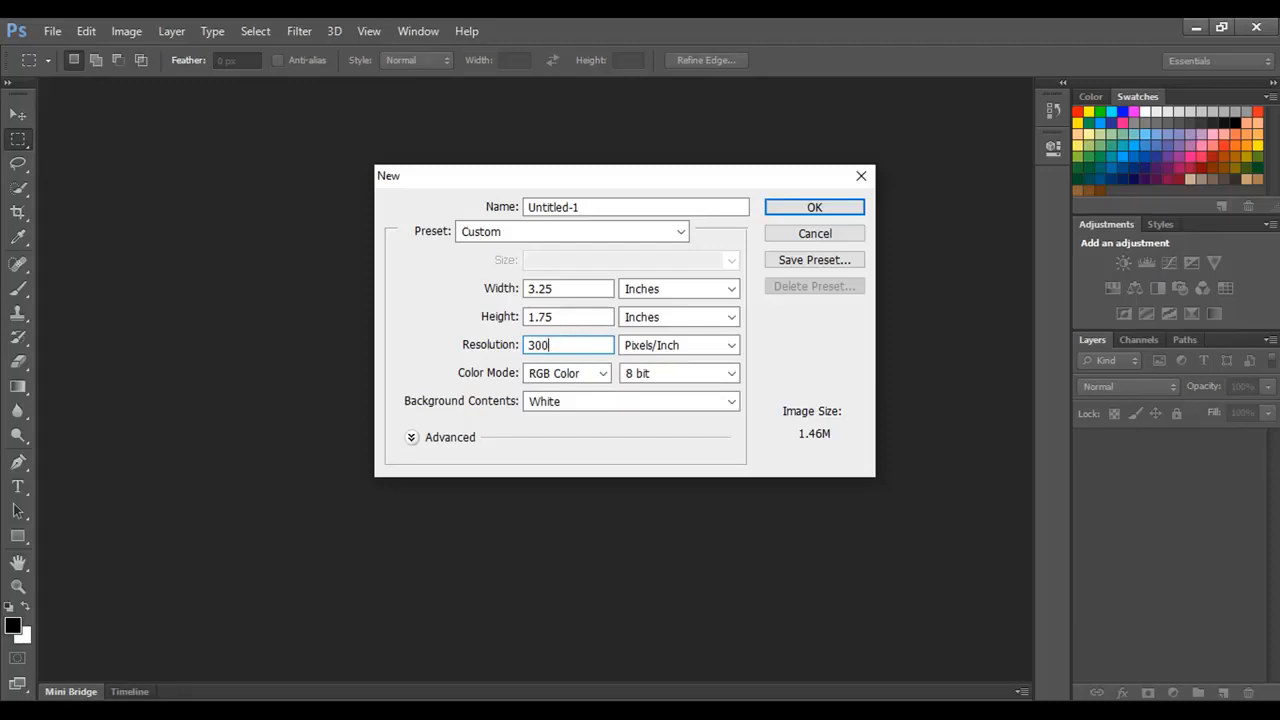
left_click(601, 372)
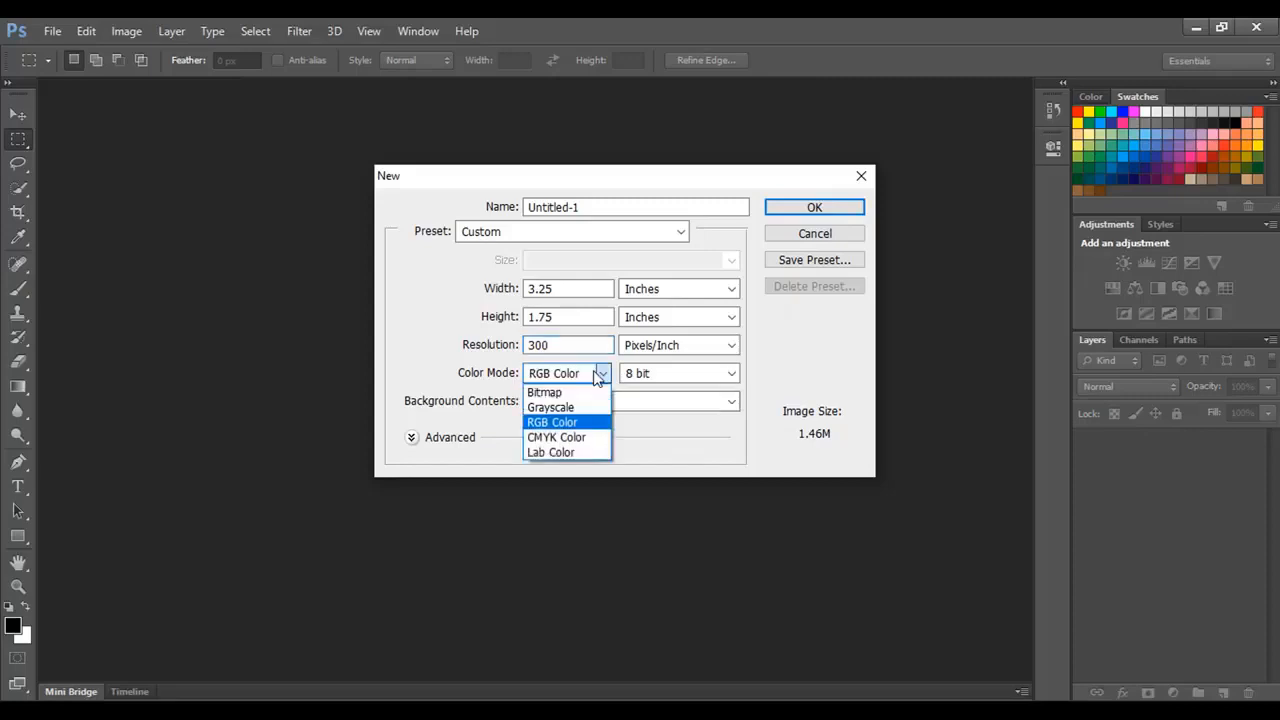
left_click(556, 438)
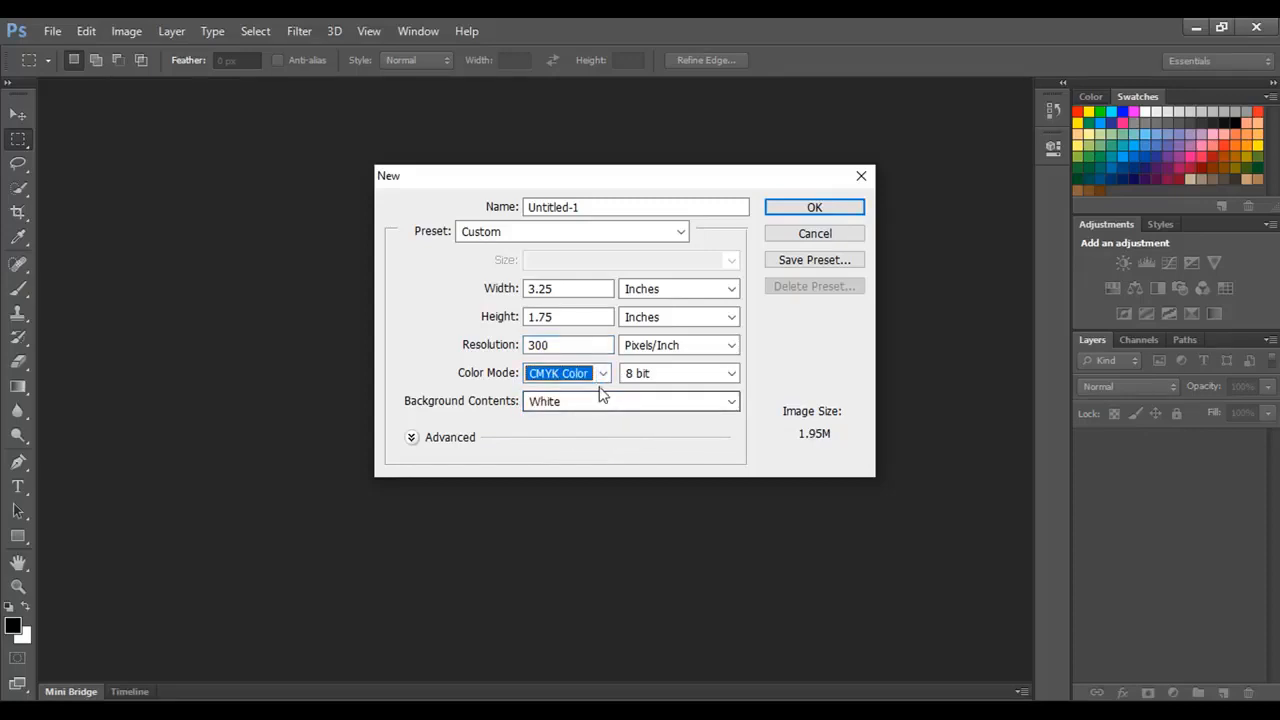
Name the document "Business part 01" and create it
left_click(615, 206)
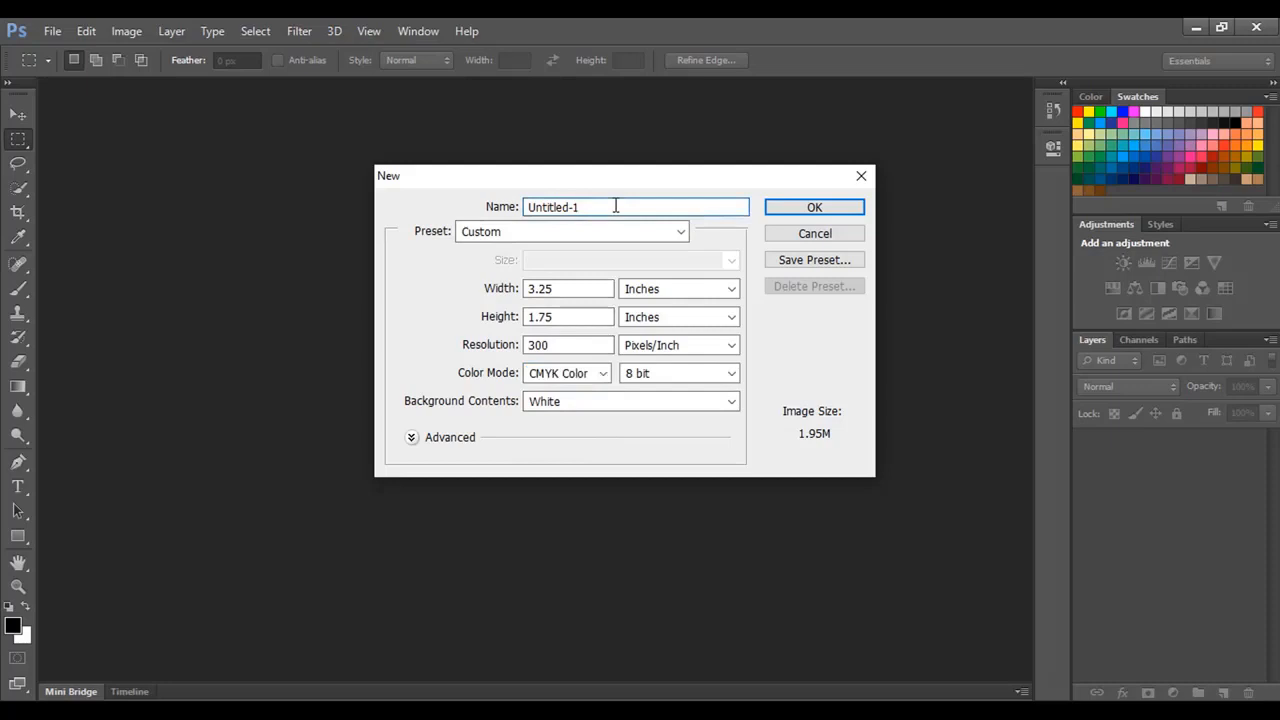
double_click(615, 206)
type("Business part 01")
left_click(829, 211)
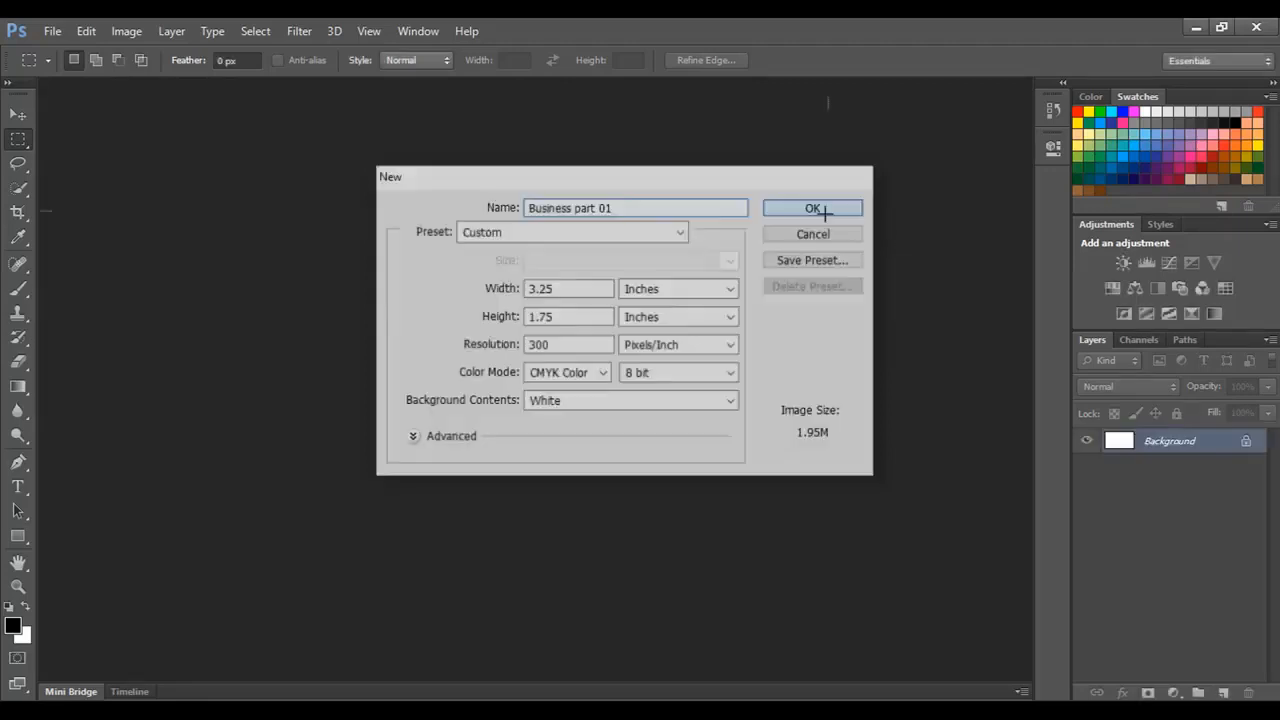
Hide the document's rulers and show them again
scroll(595, 312, "down", 3)
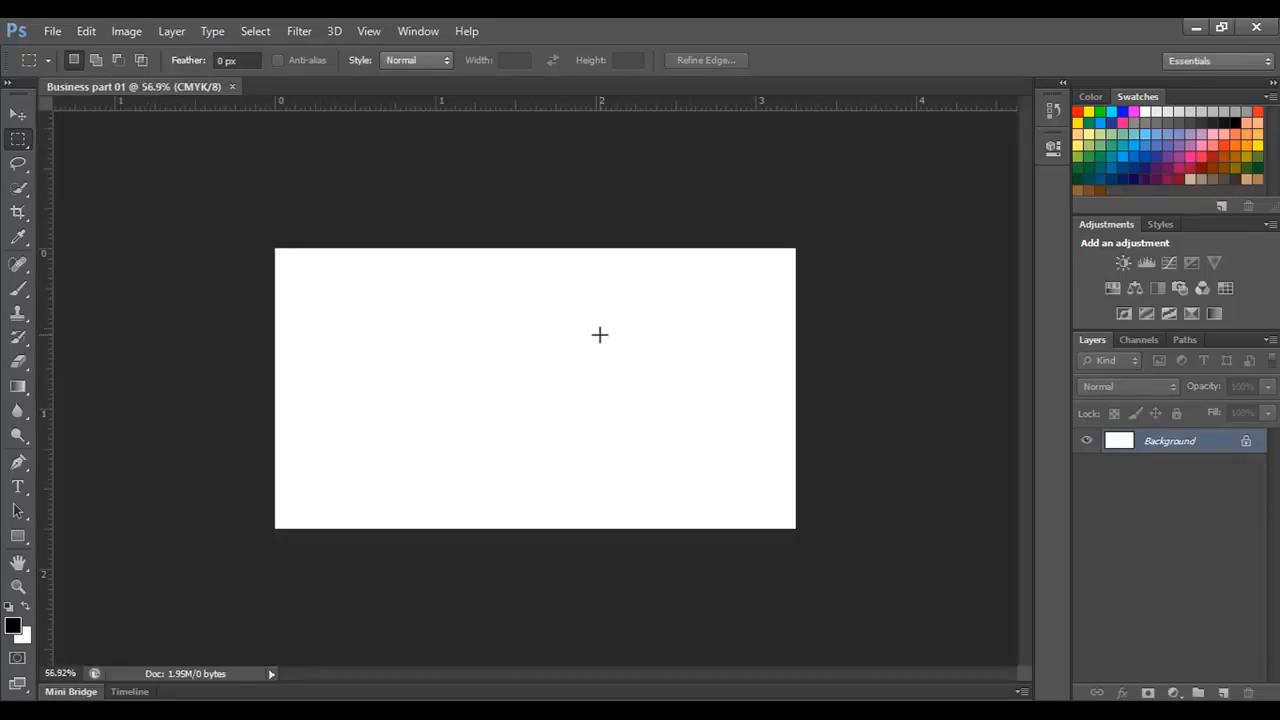
scroll(642, 328, "up", 1)
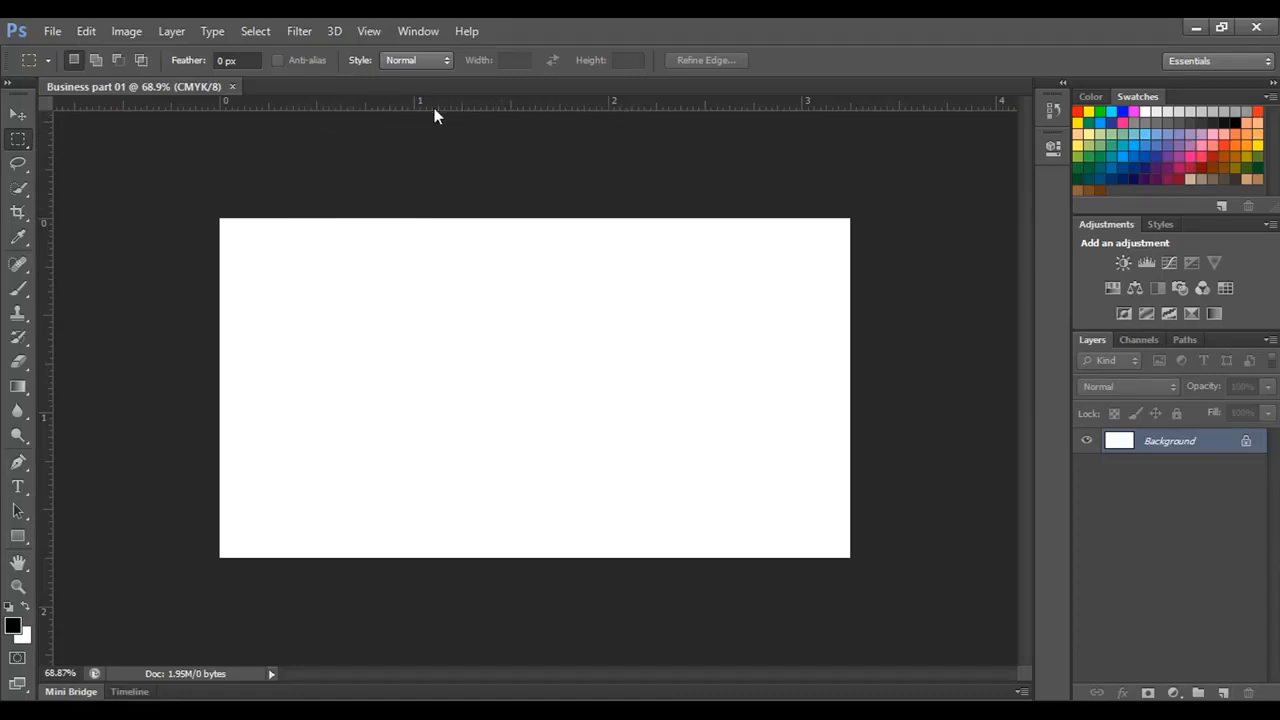
left_click(371, 30)
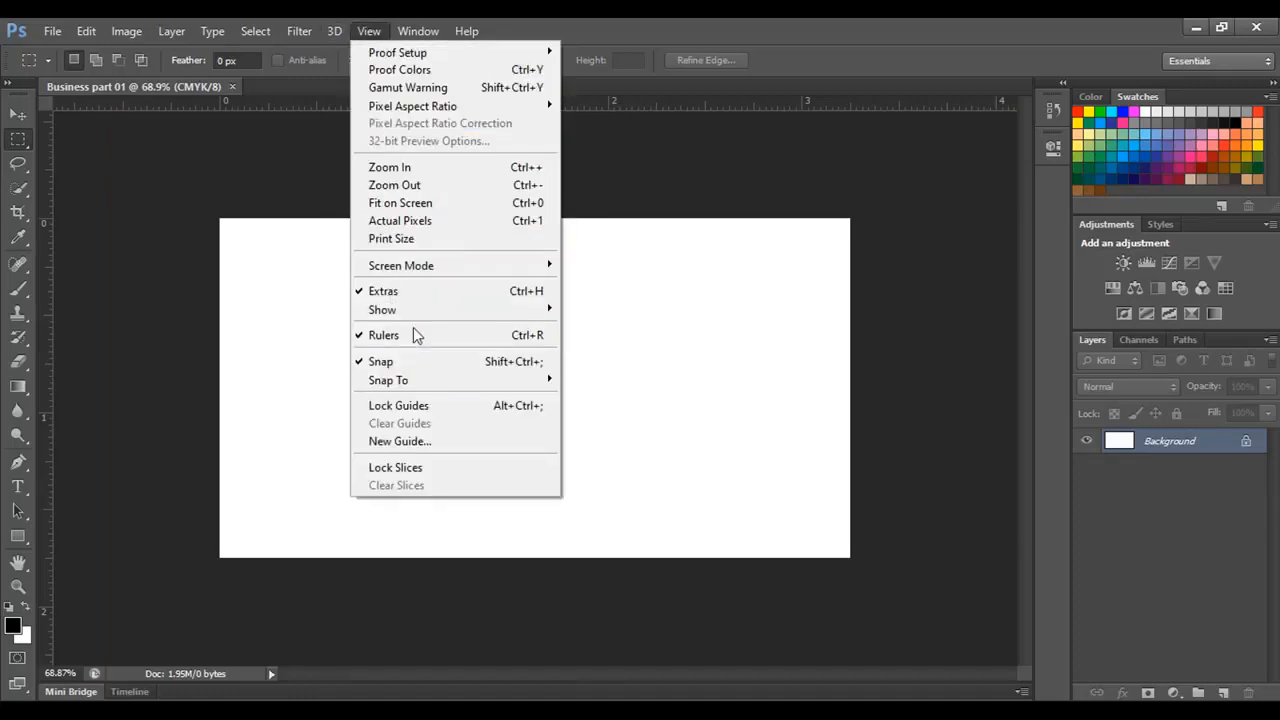
left_click(441, 336)
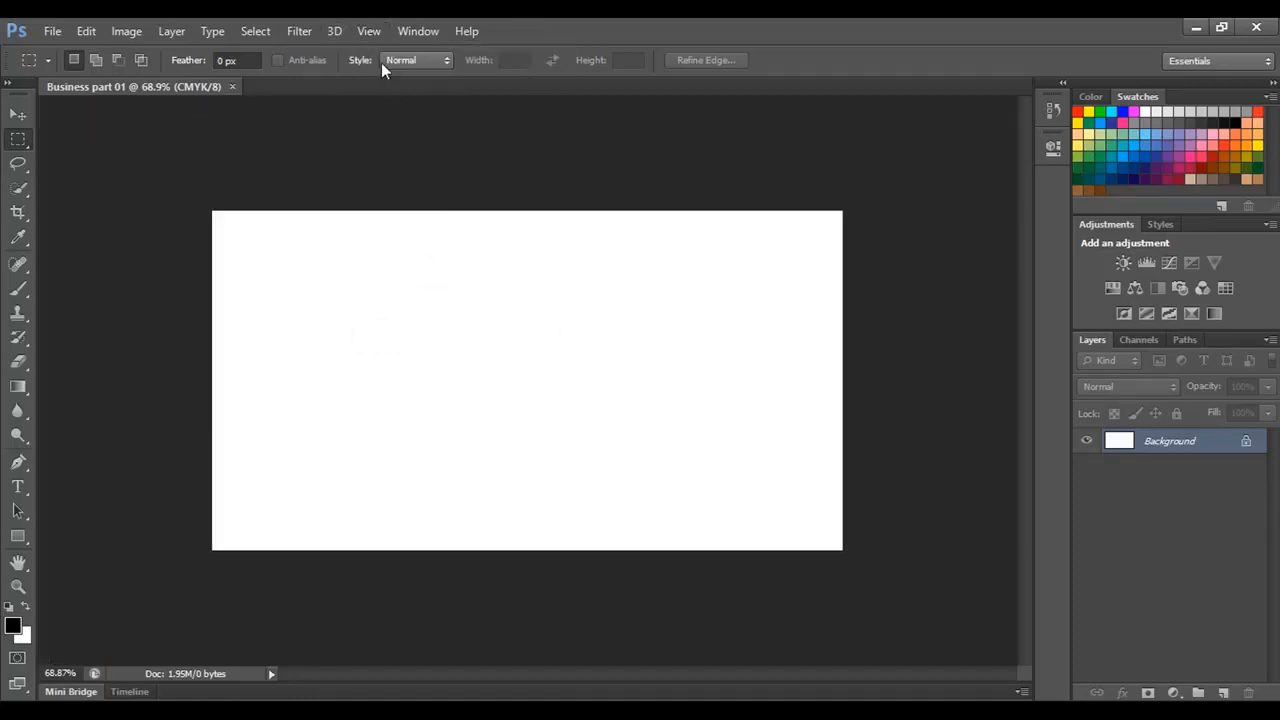
left_click(375, 30)
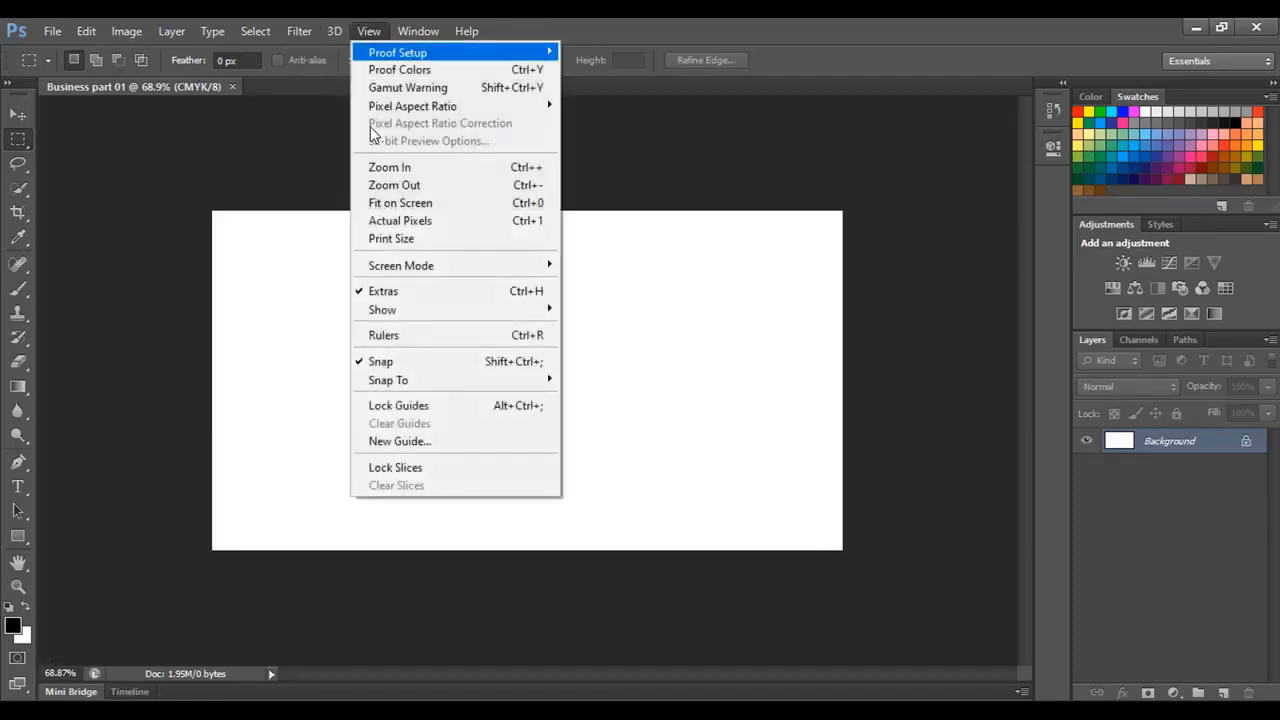
left_click(394, 341)
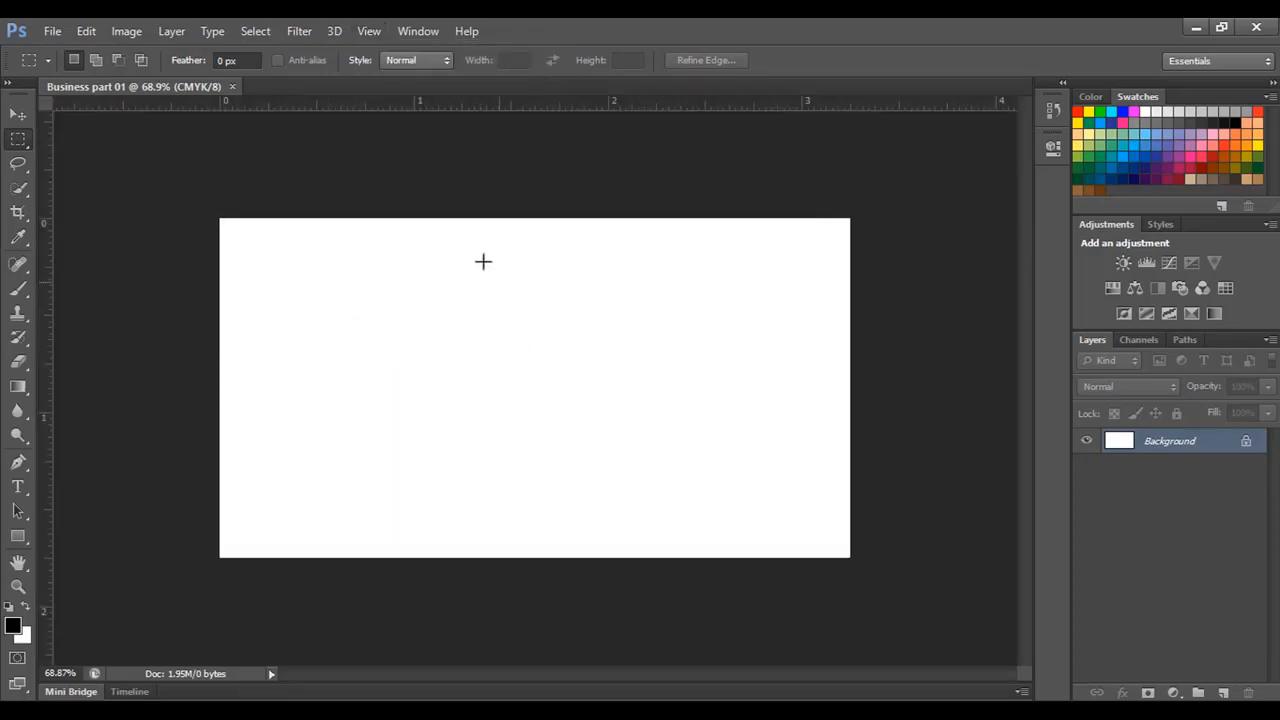
Place guides along all four edges of the white canvas
left_click_drag(480, 115, 489, 557)
left_click_drag(44, 355, 220, 351)
left_click_drag(44, 346, 850, 352)
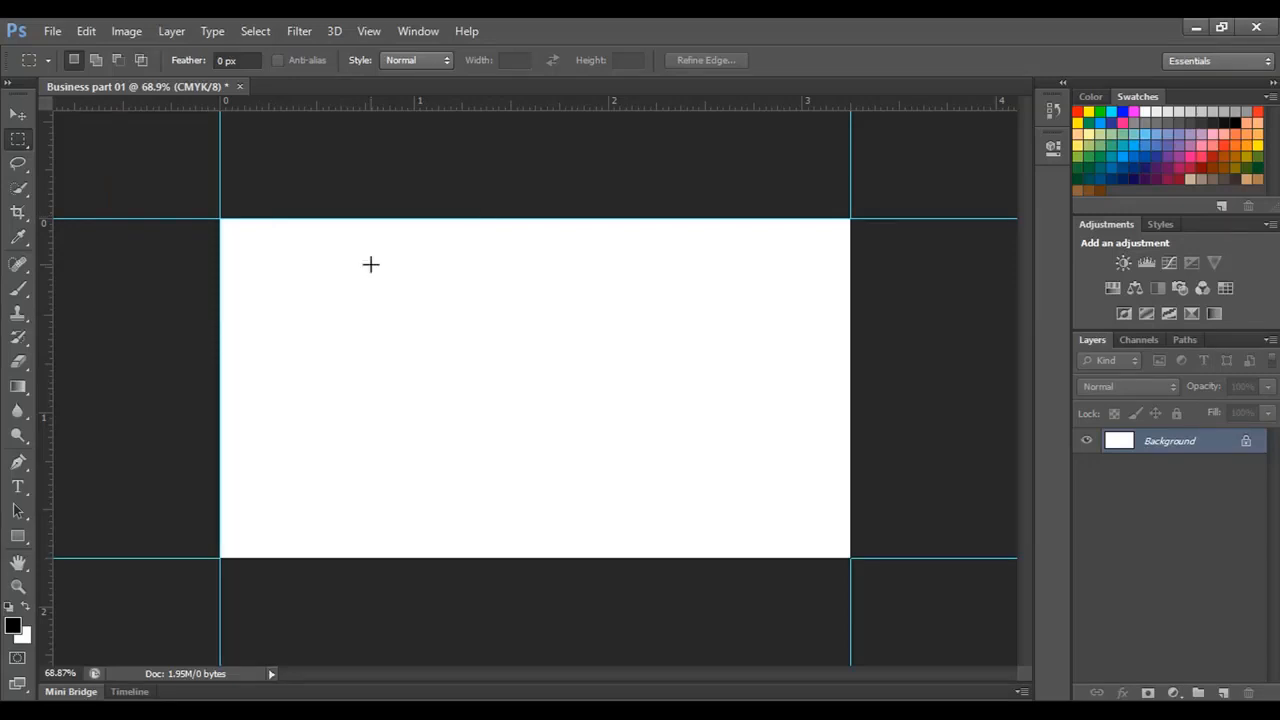
Set the new width to 3.5 inches in the Canvas Size settings
left_click(127, 34)
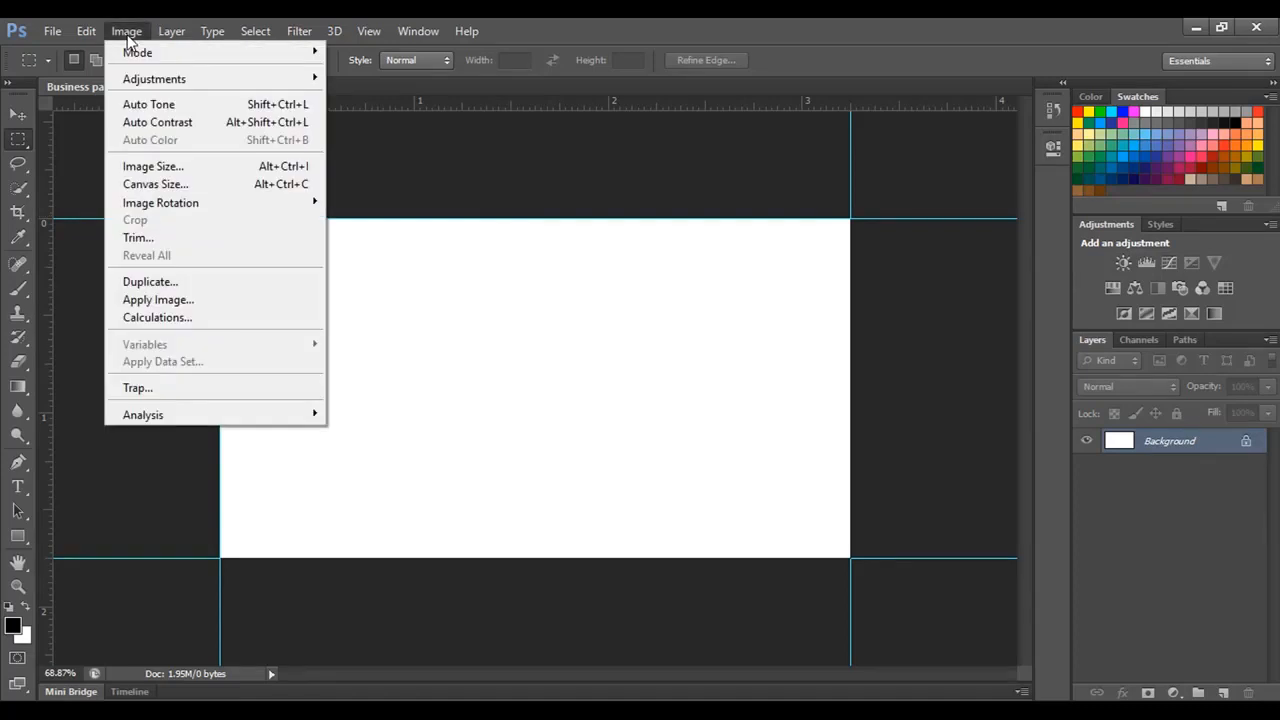
left_click(155, 184)
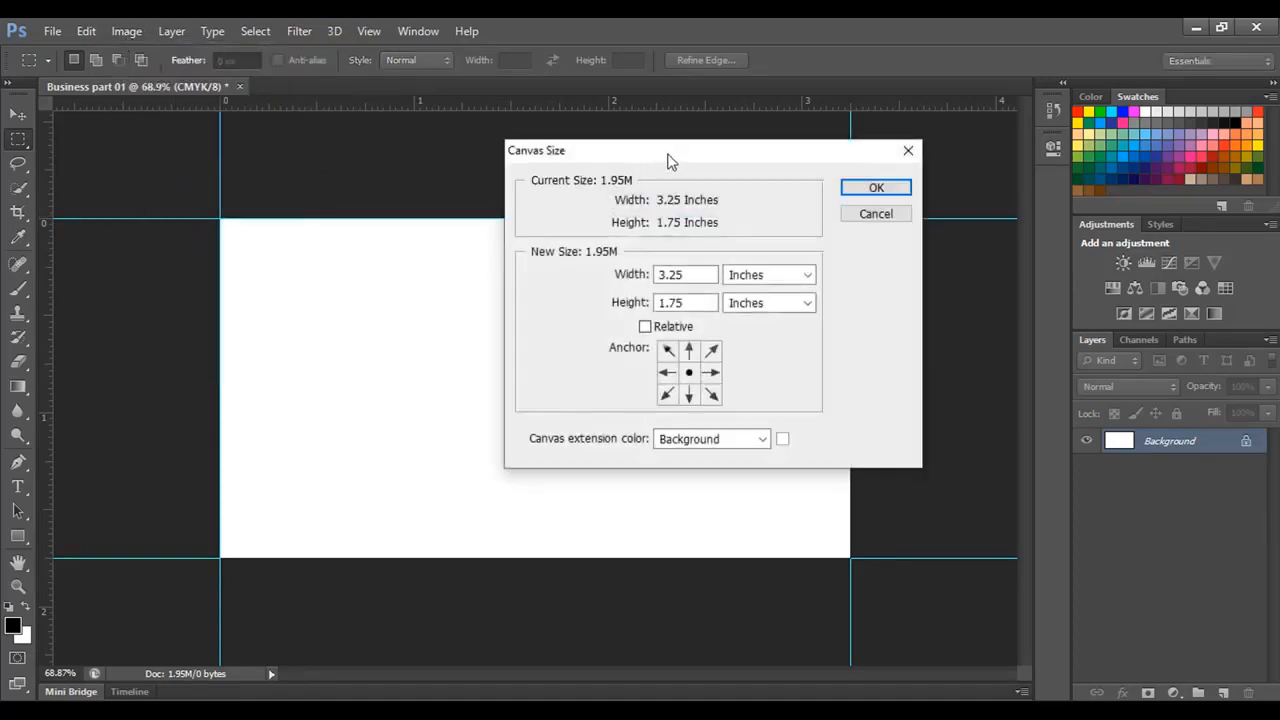
left_click(718, 288)
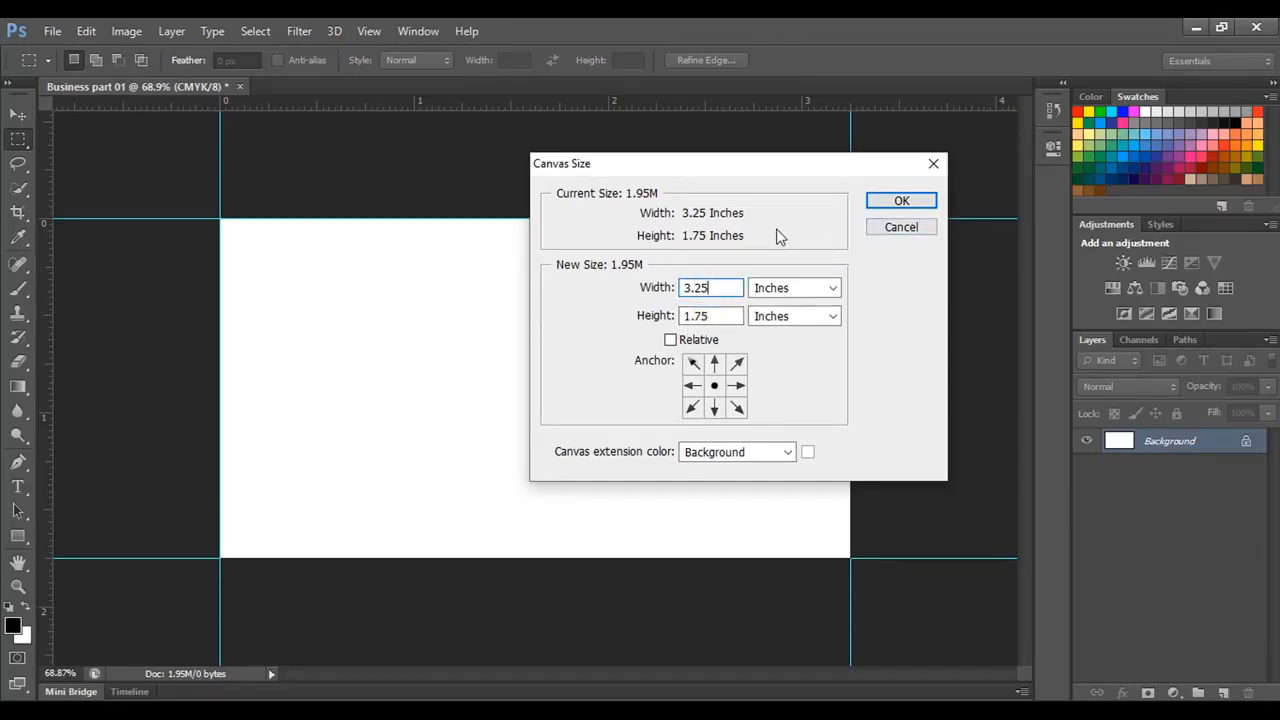
key("BackSpace")
key("BackSpace")
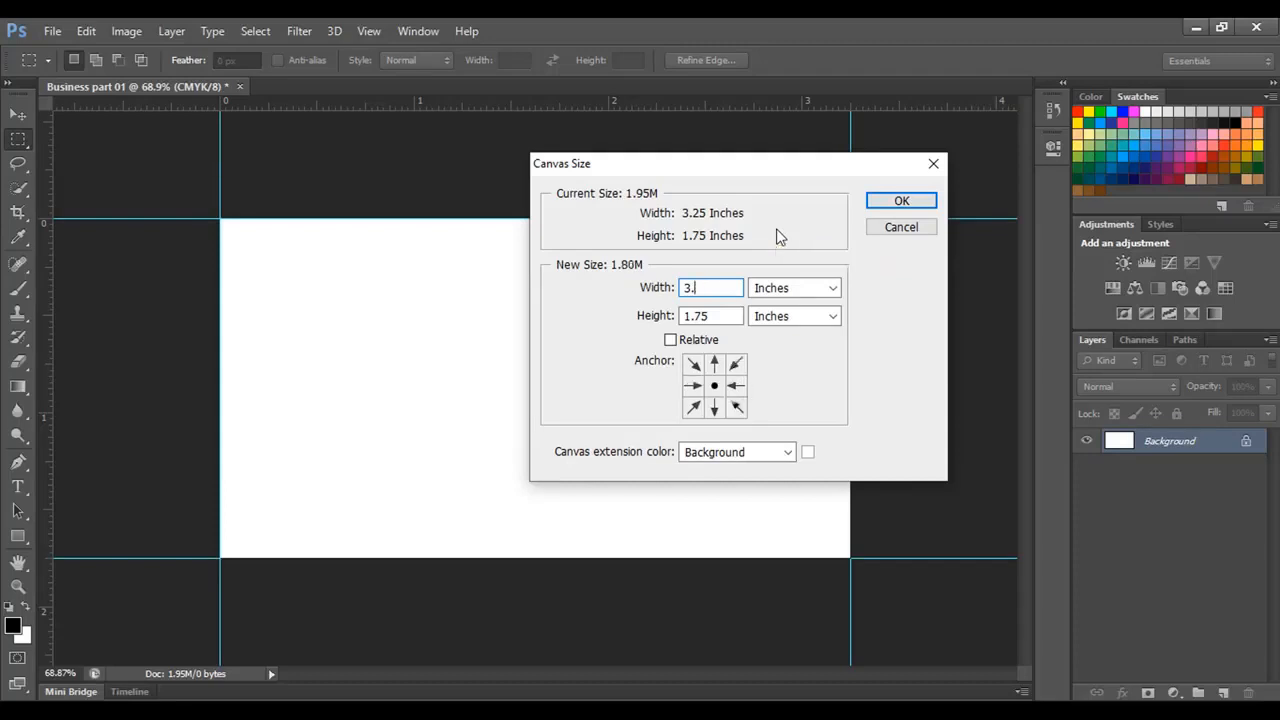
type("5")
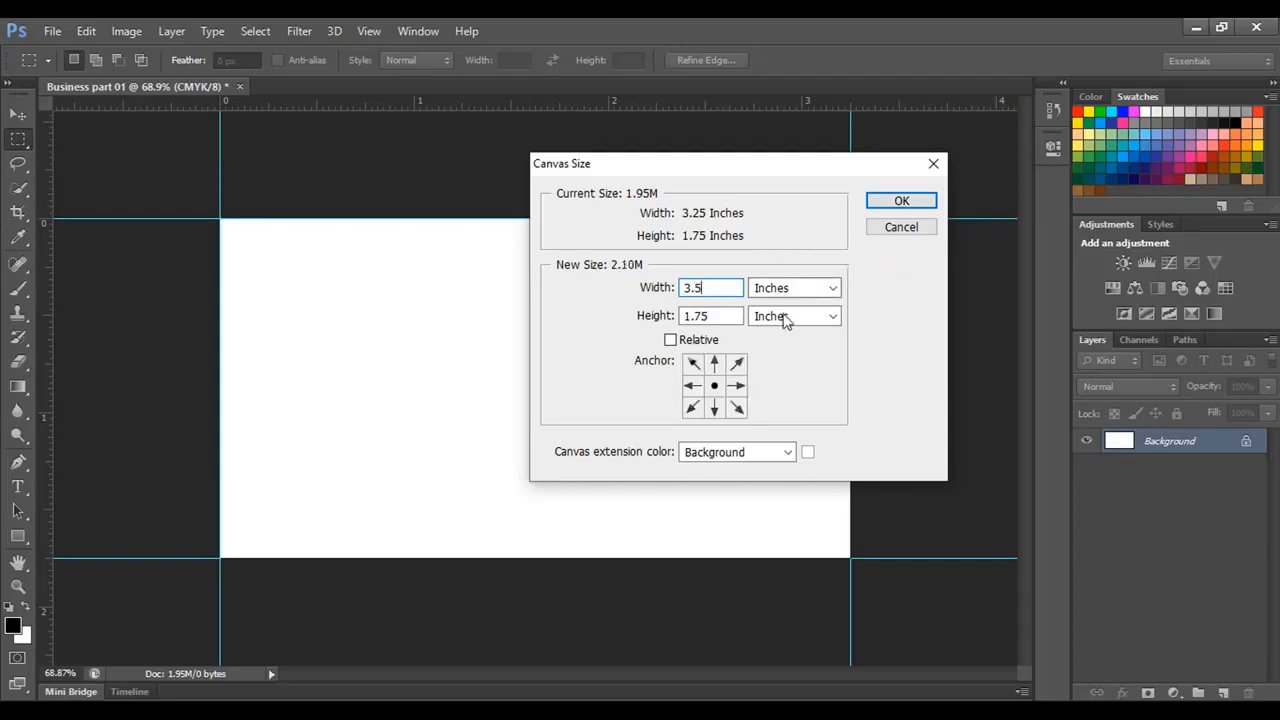
Set the new canvas height to 2 inches and apply the centred canvas enlargement
left_click(735, 316)
key("BackSpace")
key("BackSpace")
key("BackSpace")
key("BackSpace")
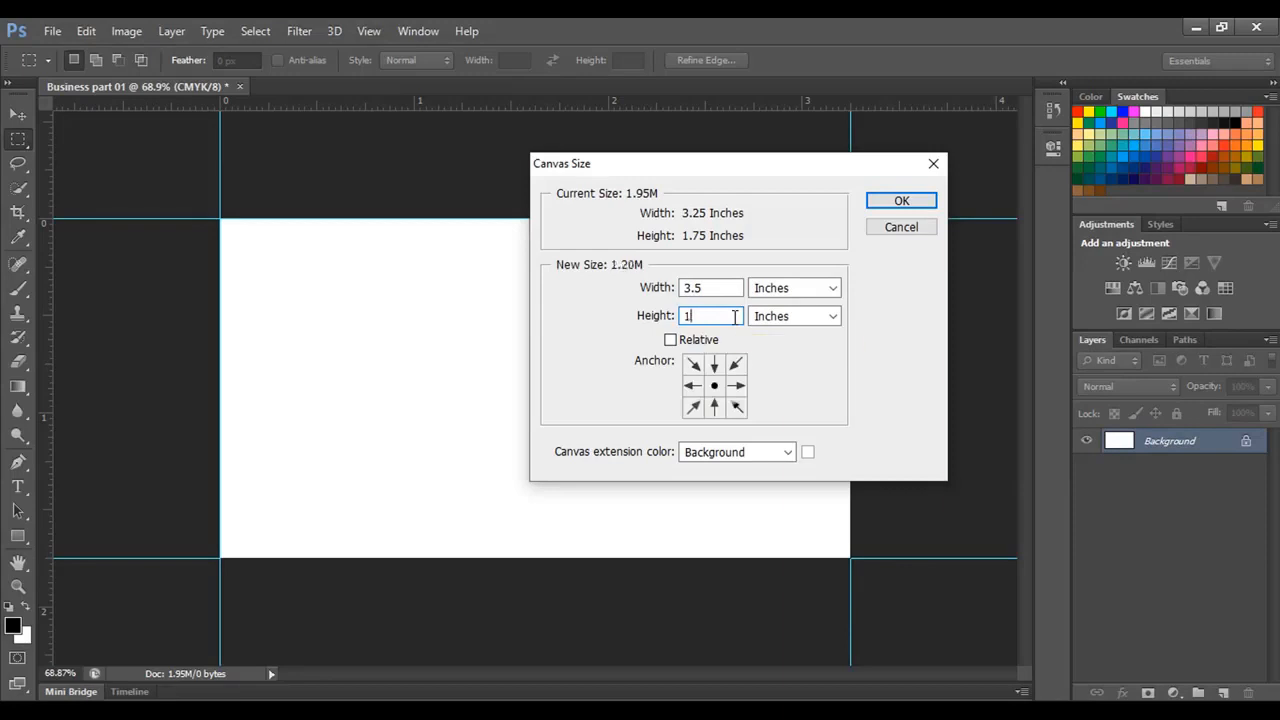
type("2")
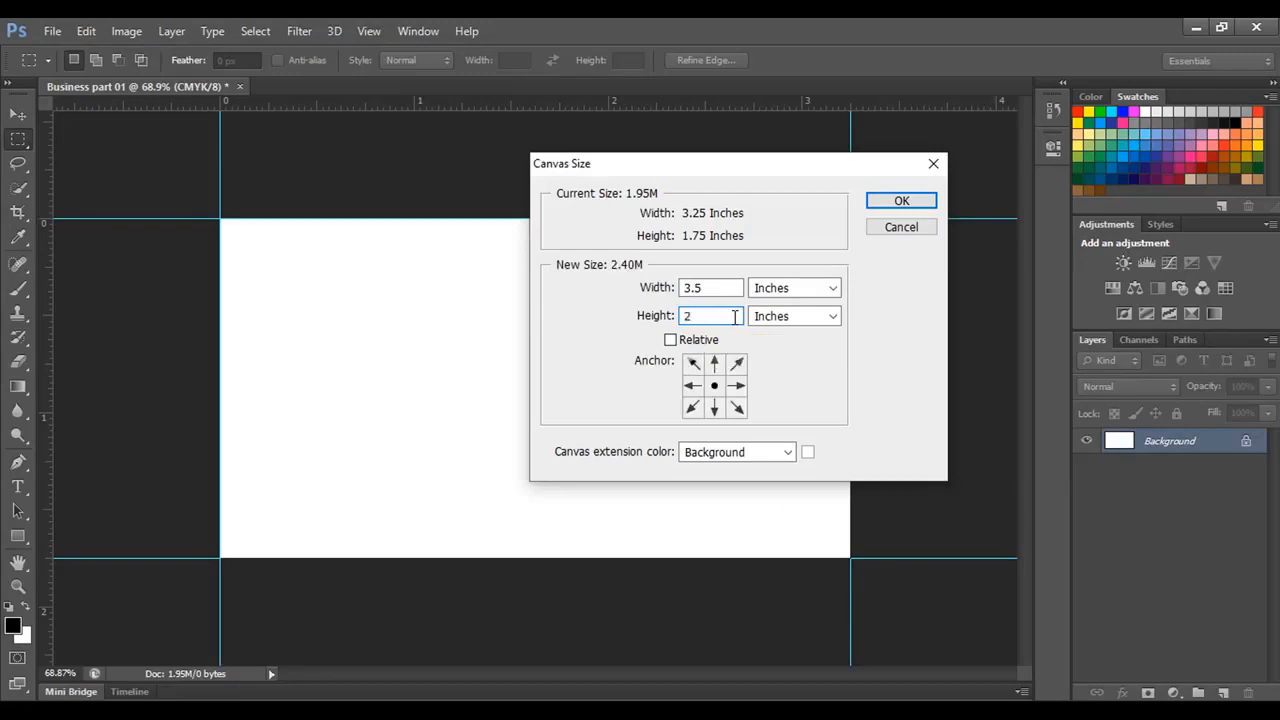
left_click(903, 200)
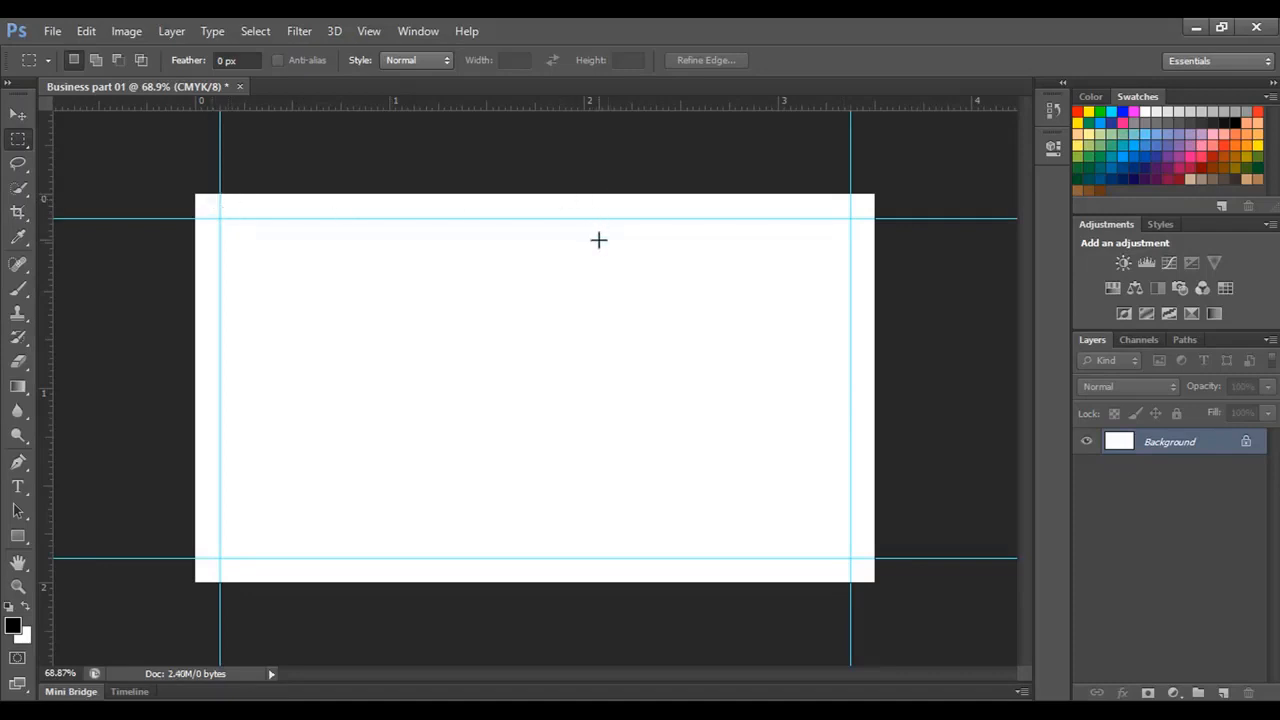
Place guides along all four edges of the 3.5 by 2 inch canvas, outside the existing guides
scroll(598, 240, "up", 5)
left_click_drag(469, 272, 637, 464)
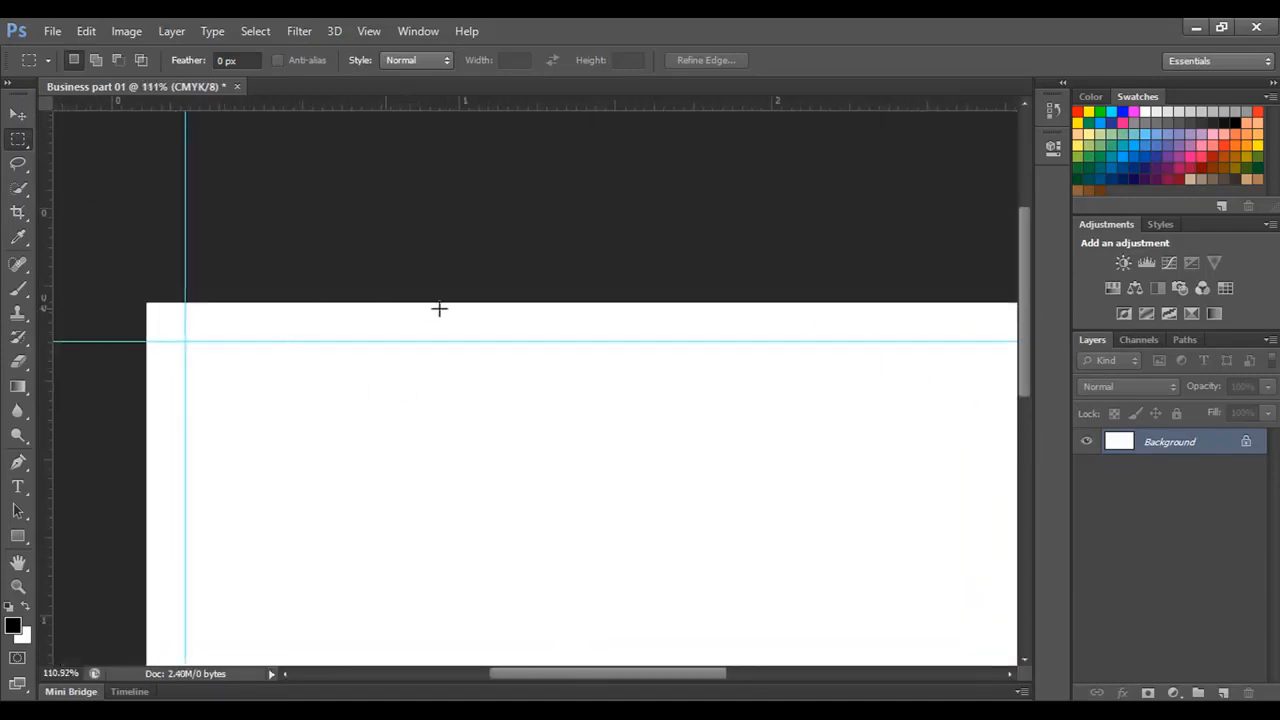
key("ctrl+0")
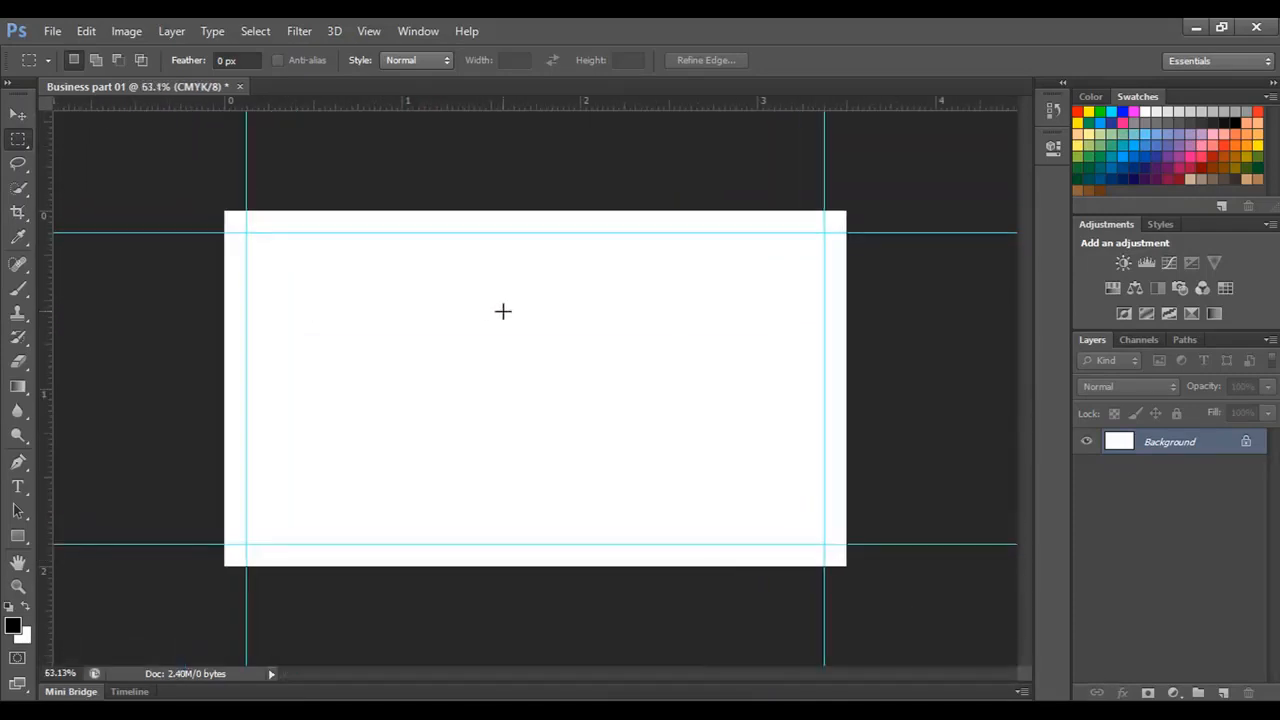
scroll(502, 311, "up", 1)
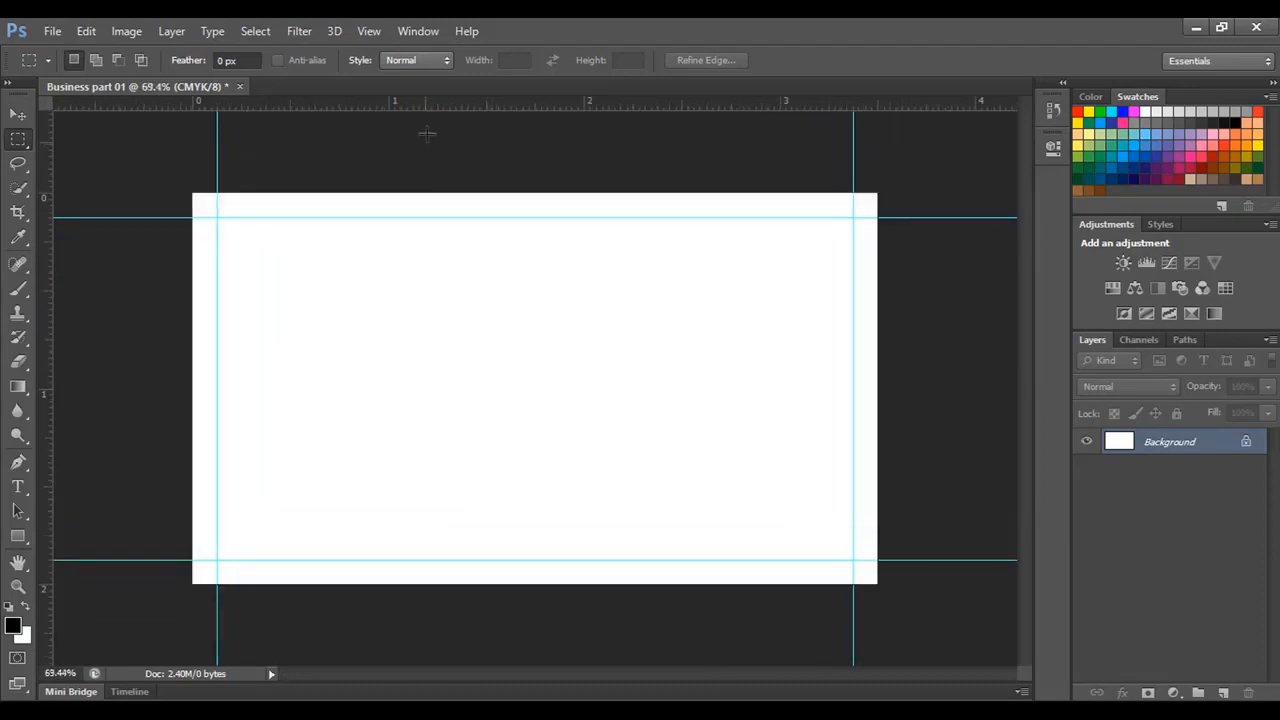
left_click_drag(437, 108, 471, 584)
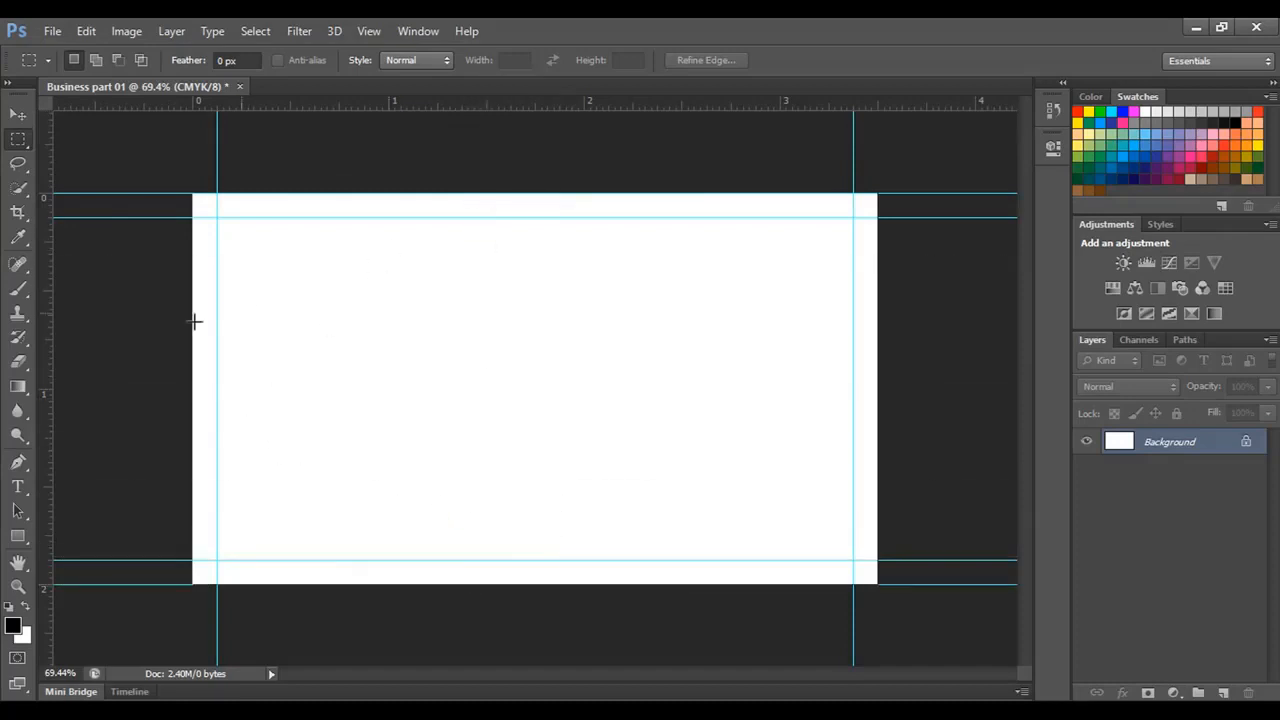
left_click_drag(51, 309, 193, 300)
left_click_drag(51, 309, 877, 315)
scroll(456, 362, "down", 3)
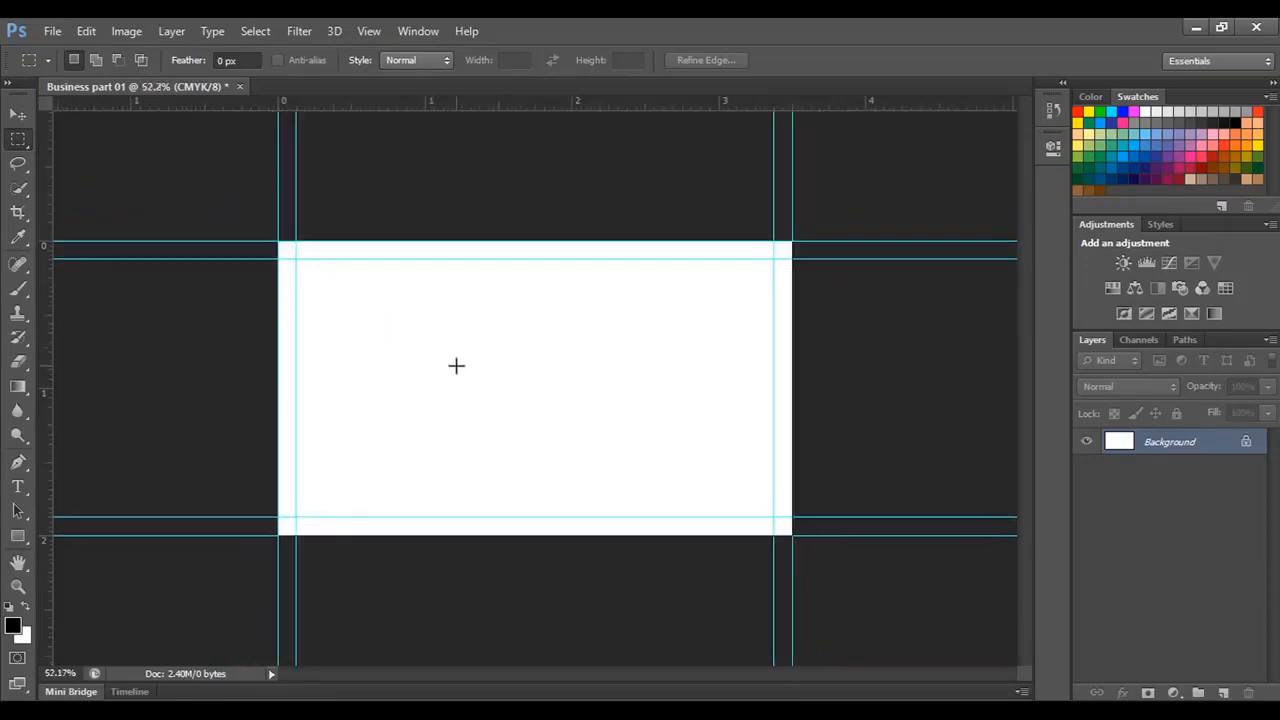
scroll(346, 370, "up", 1)
scroll(346, 370, "up", 1)
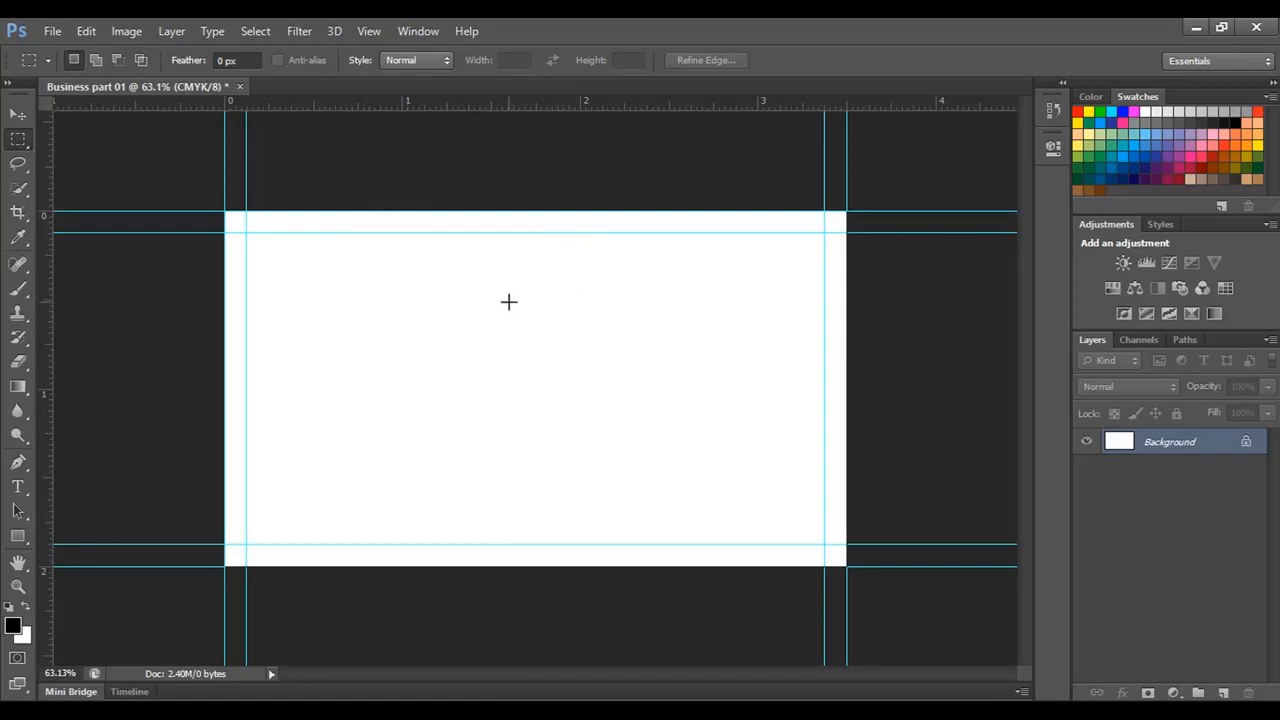
key("ctrl+s")
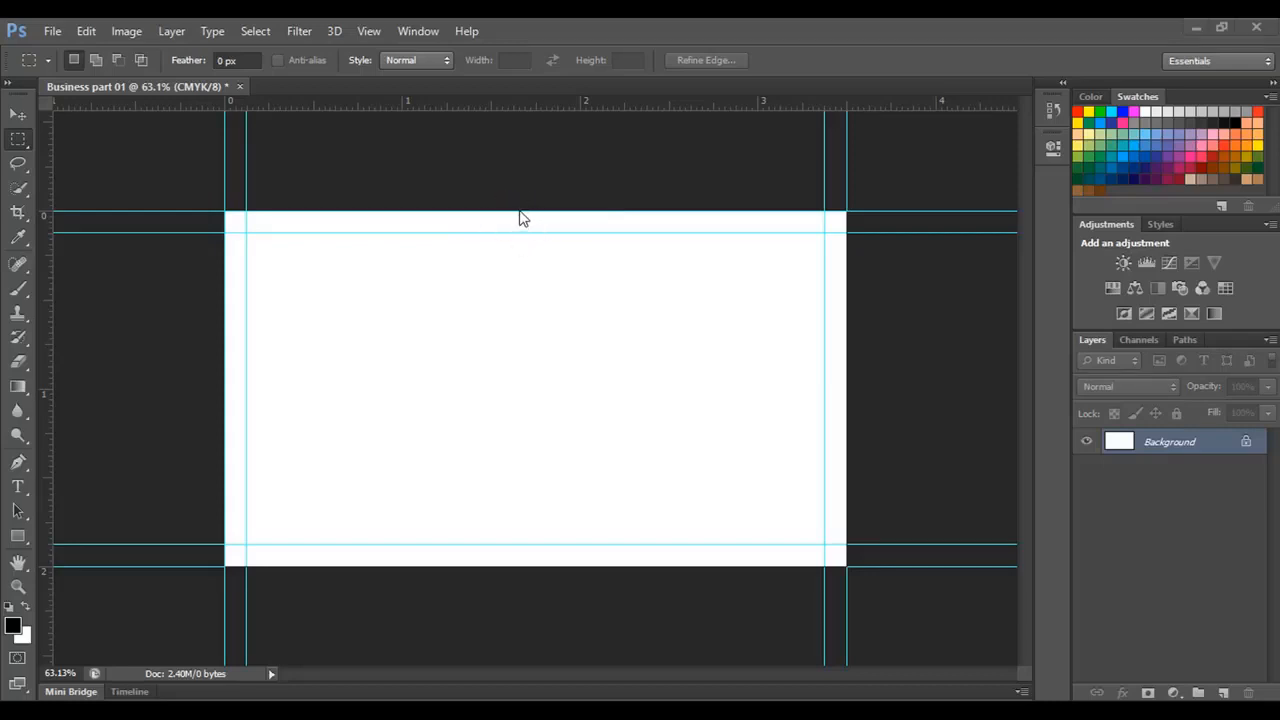
Enlarge the canvas to 3.75 inches wide and 2.25 inches high, keeping the centre anchor
left_click(128, 34)
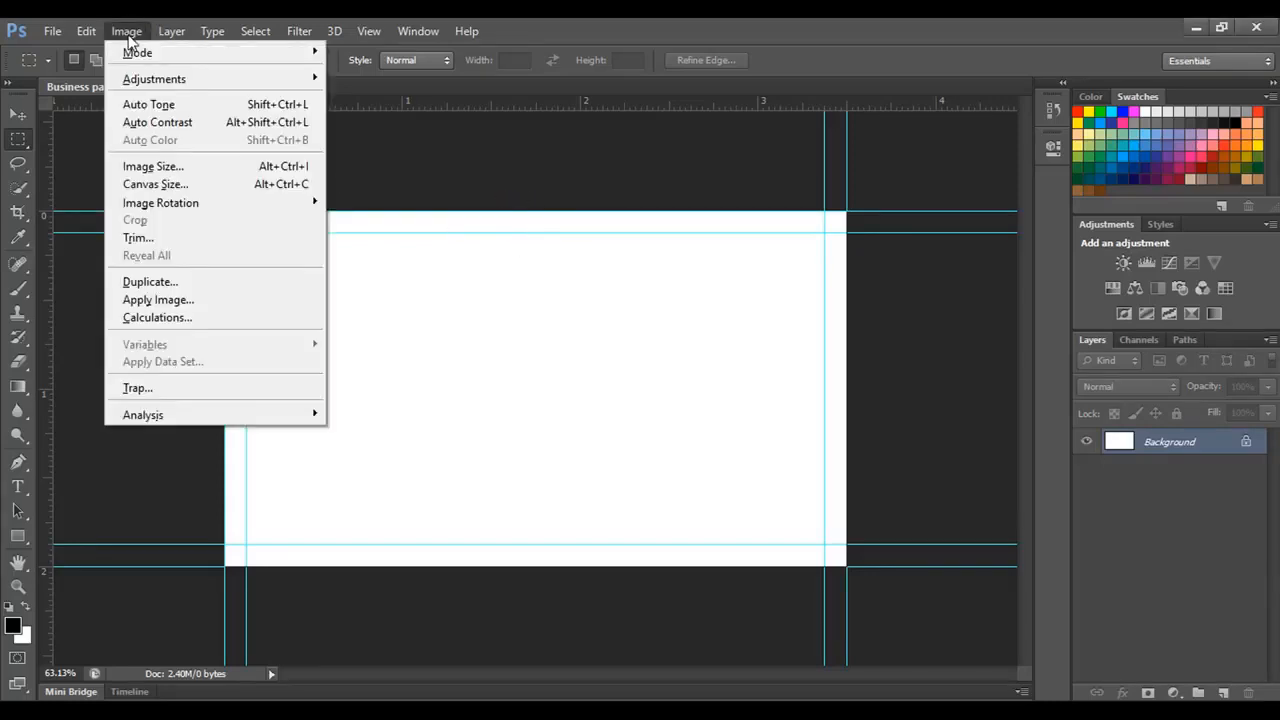
left_click(168, 190)
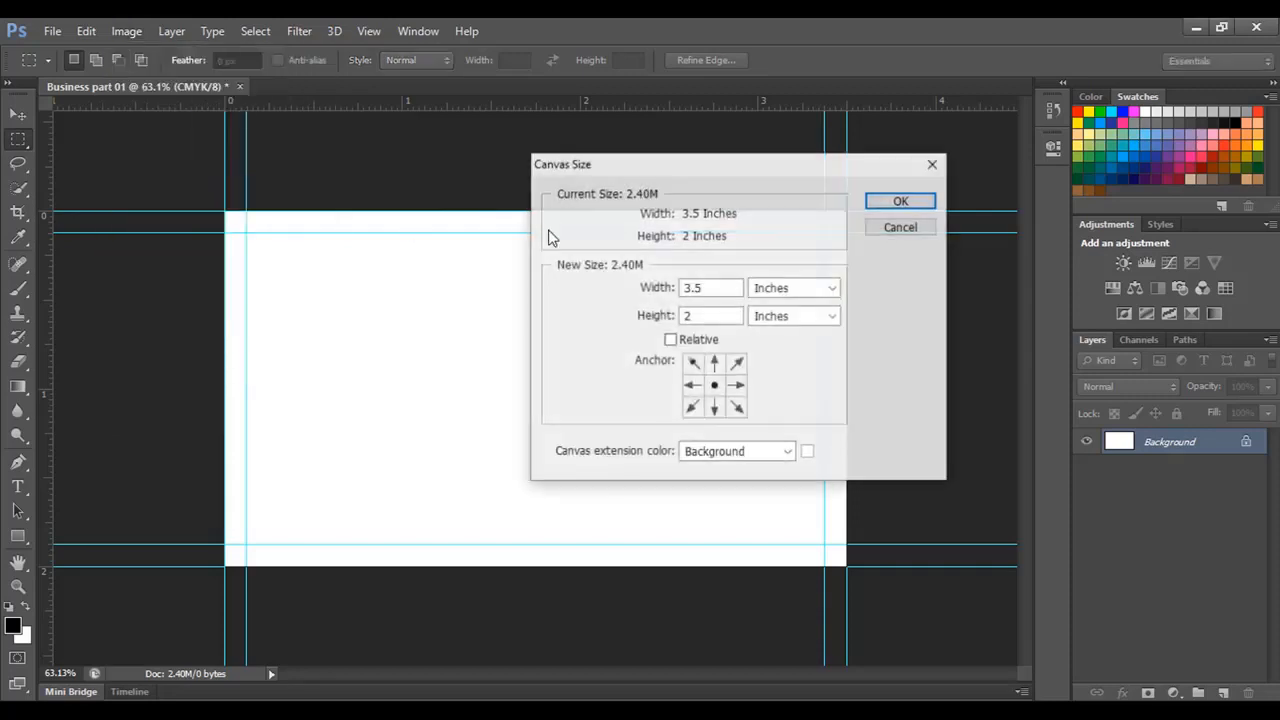
left_click(719, 289)
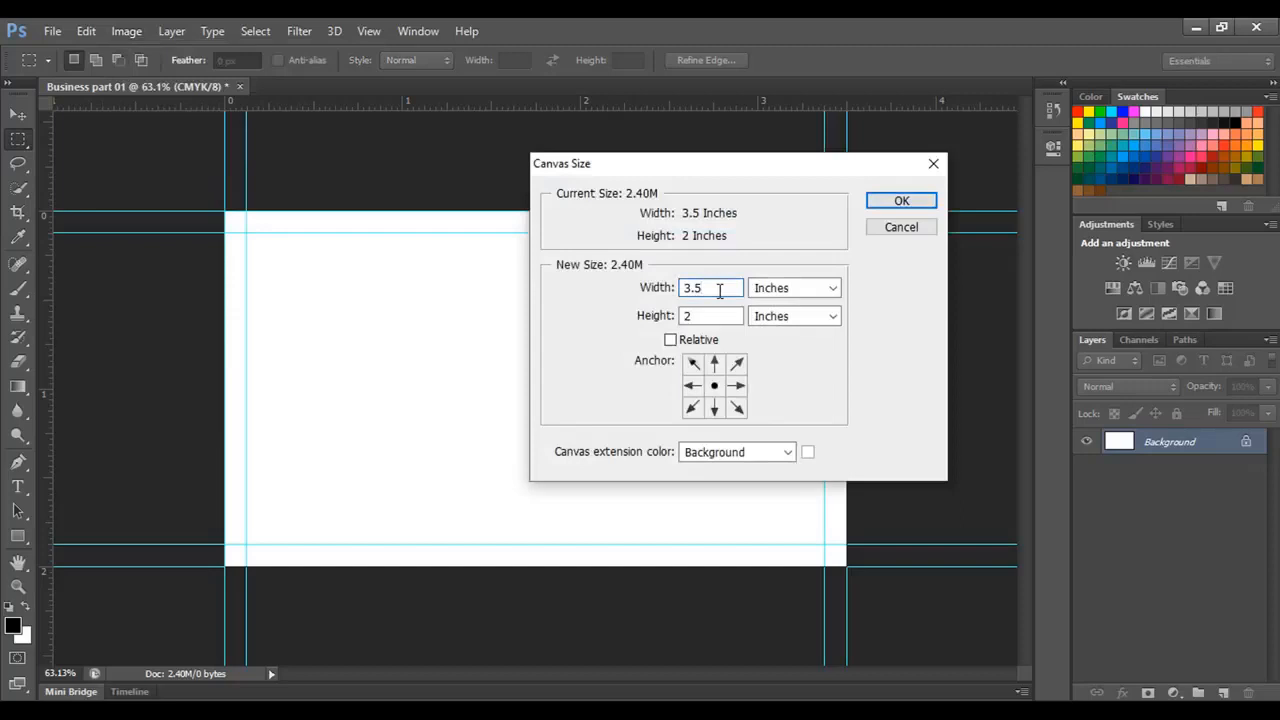
key("BackSpace")
type("75")
left_click(704, 315)
type(".25")
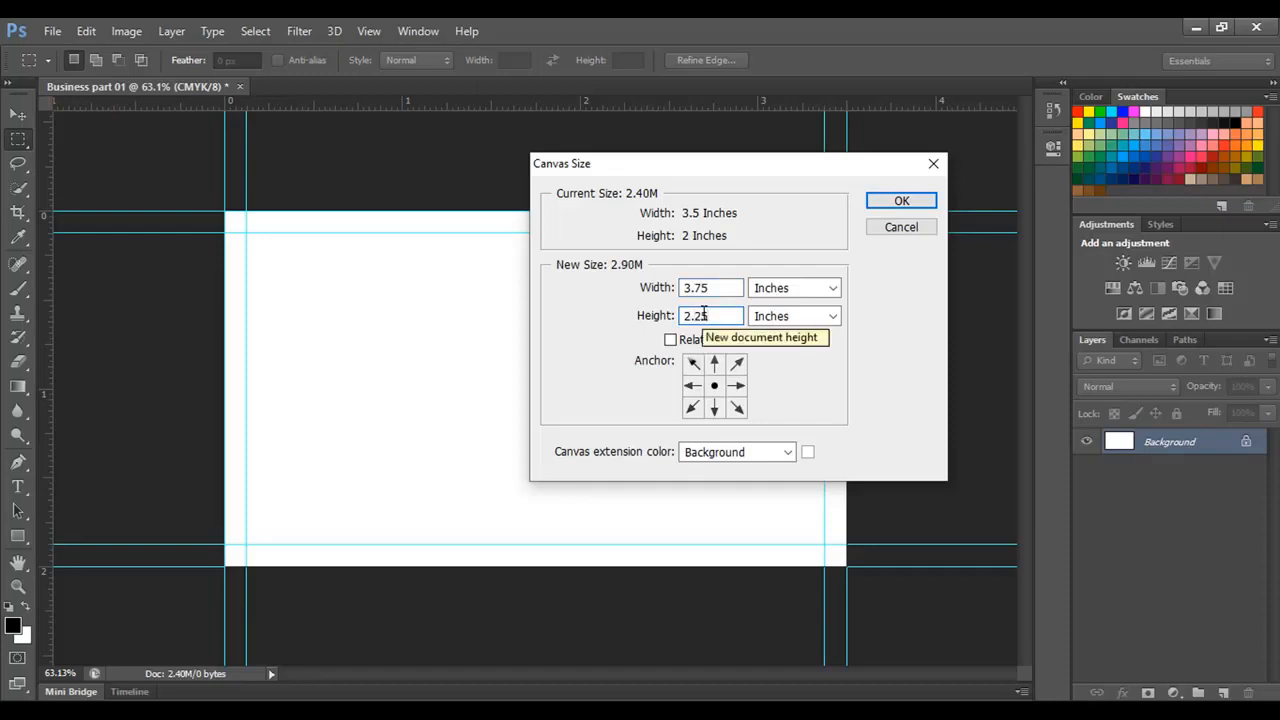
left_click(885, 211)
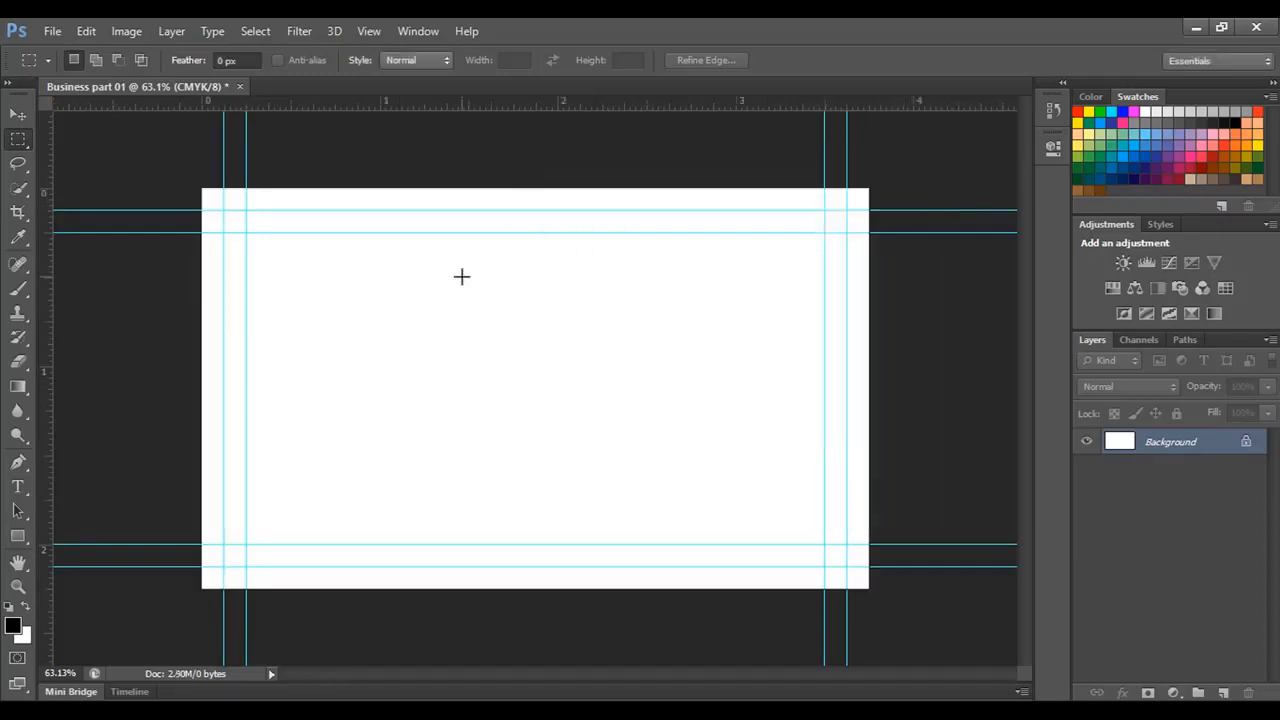
Place guides along all four edges of the 3.75 by 2.25 inch canvas
key("ctrl+0")
scroll(564, 311, "up", 1)
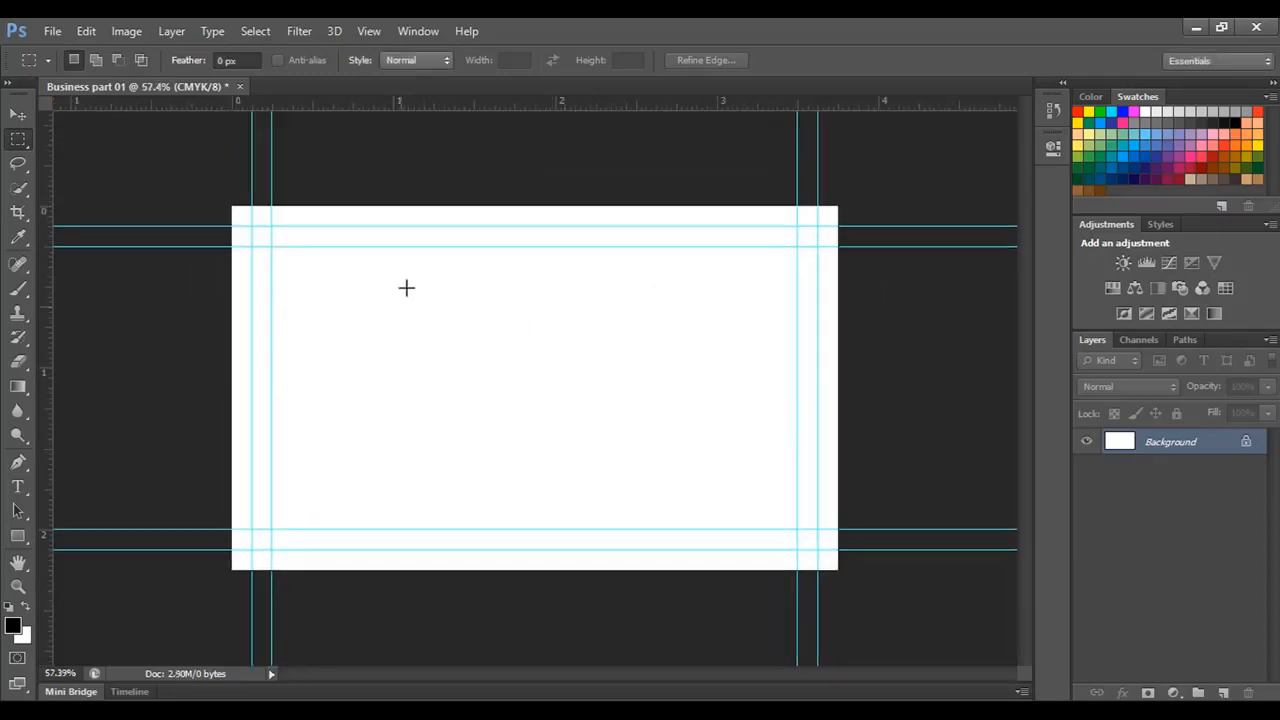
left_click_drag(437, 109, 409, 569)
scroll(466, 311, "up", 2)
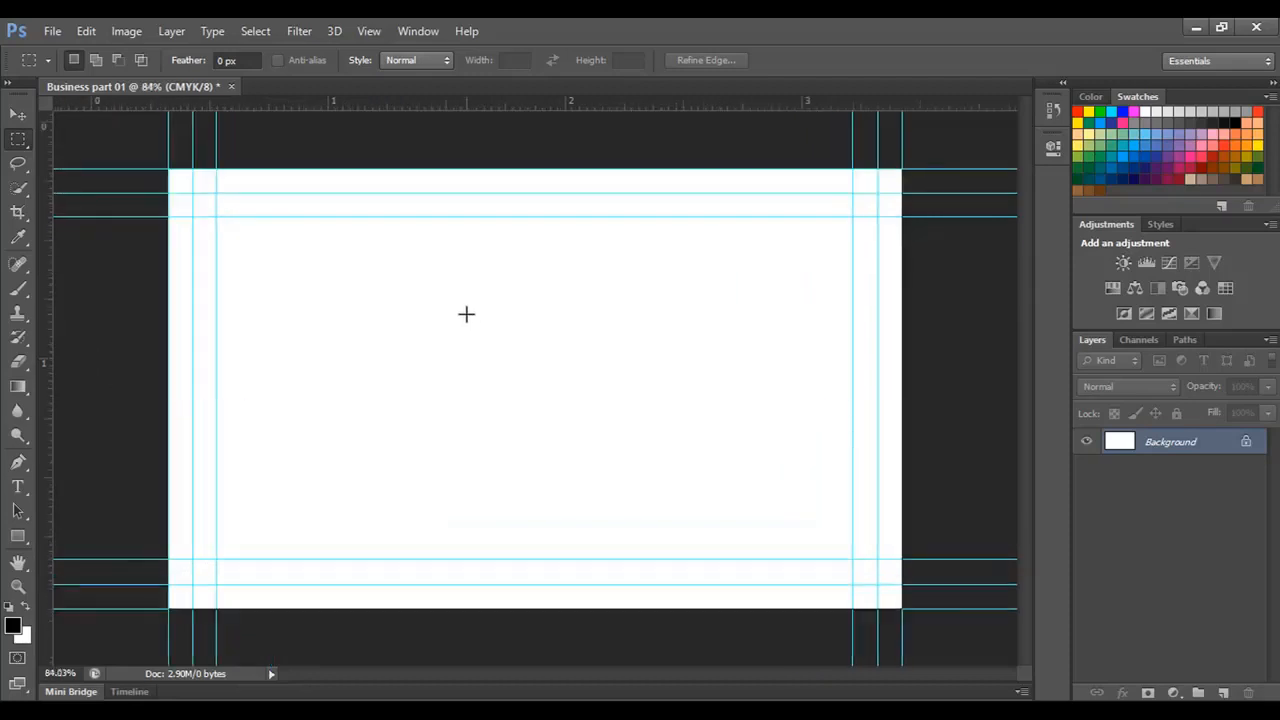
Examine the nested sets of guides around the edges of the card
scroll(465, 312, "down", 1)
scroll(465, 312, "up", 1)
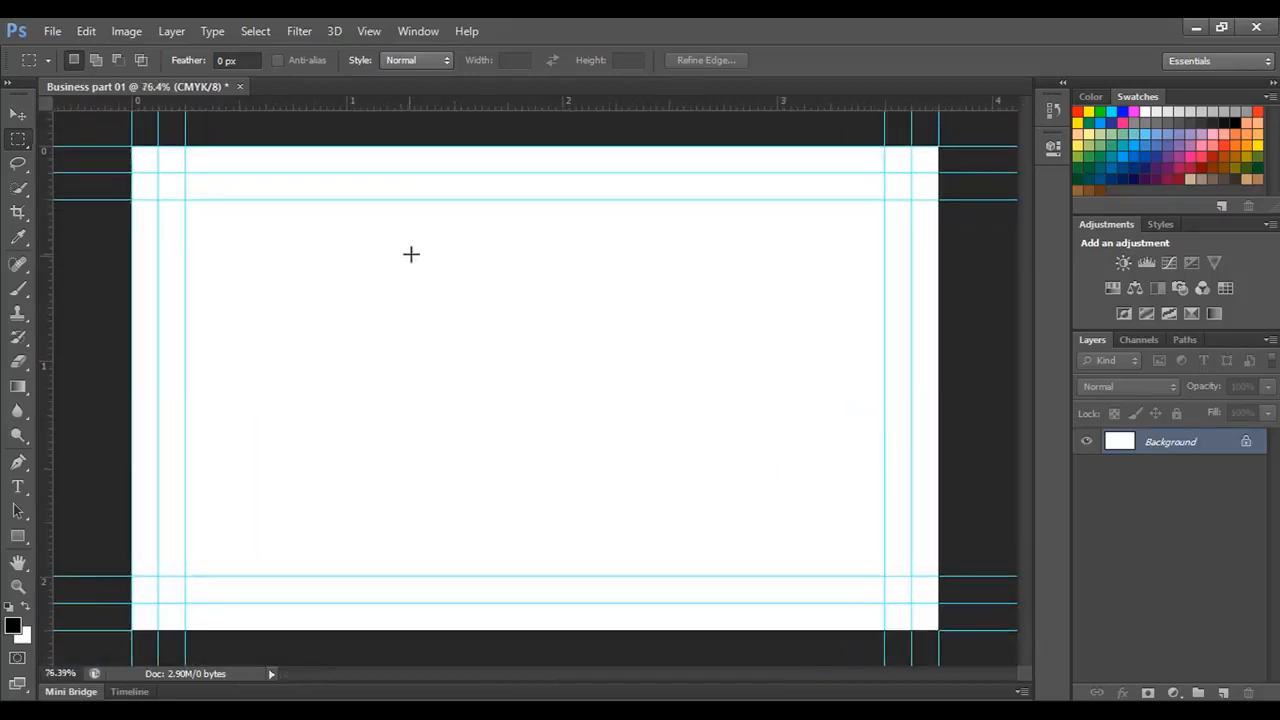
left_click_drag(410, 248, 438, 329)
left_click(468, 311)
scroll(228, 236, "down", 1)
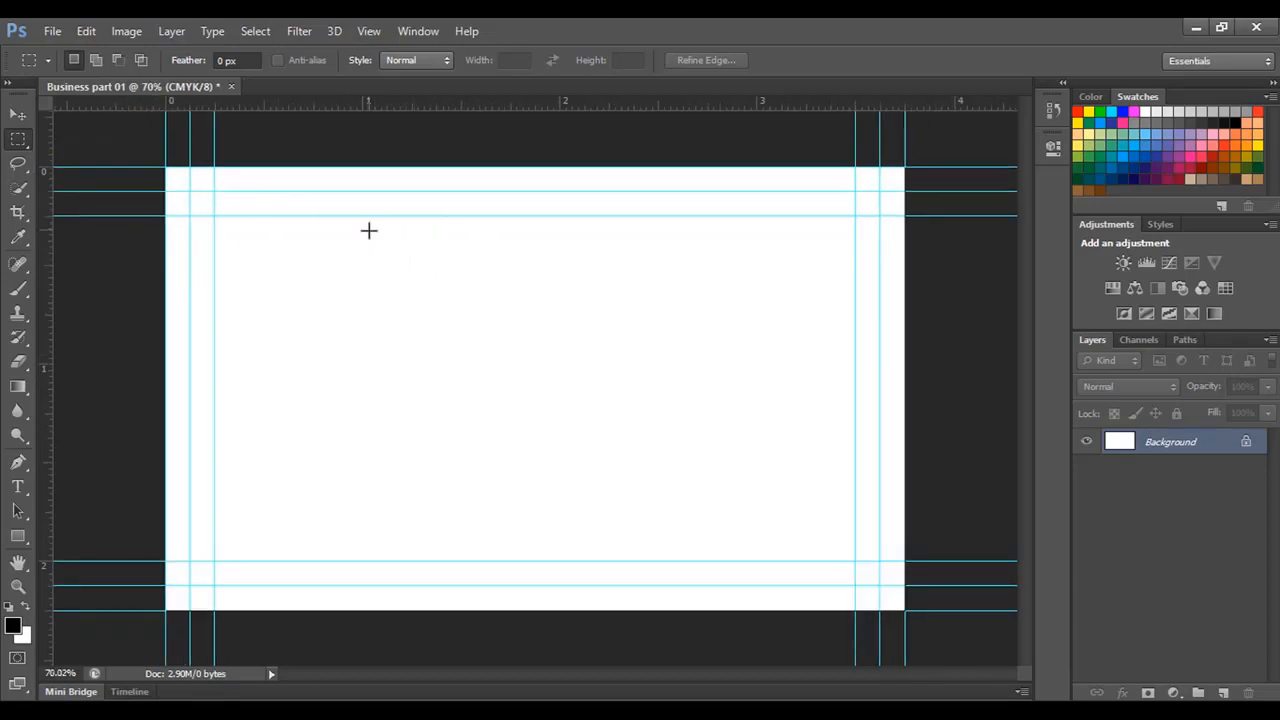
scroll(366, 228, "down", 1)
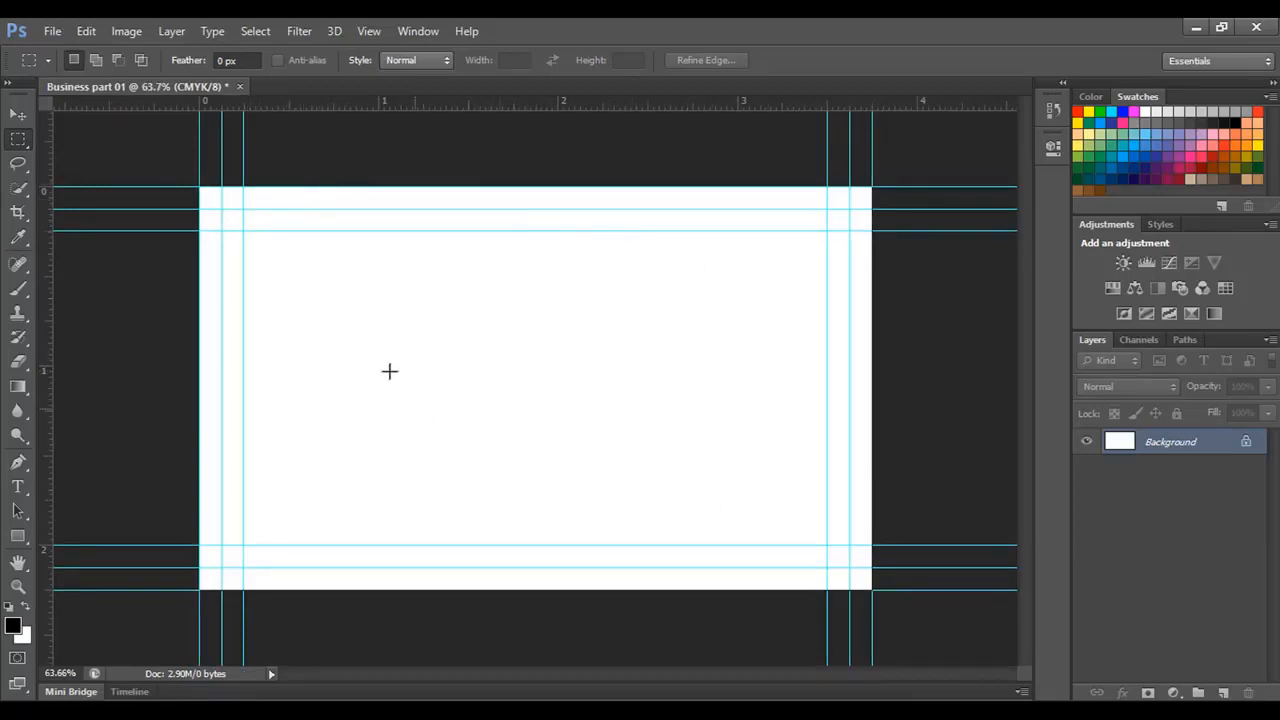
scroll(459, 321, "down", 2)
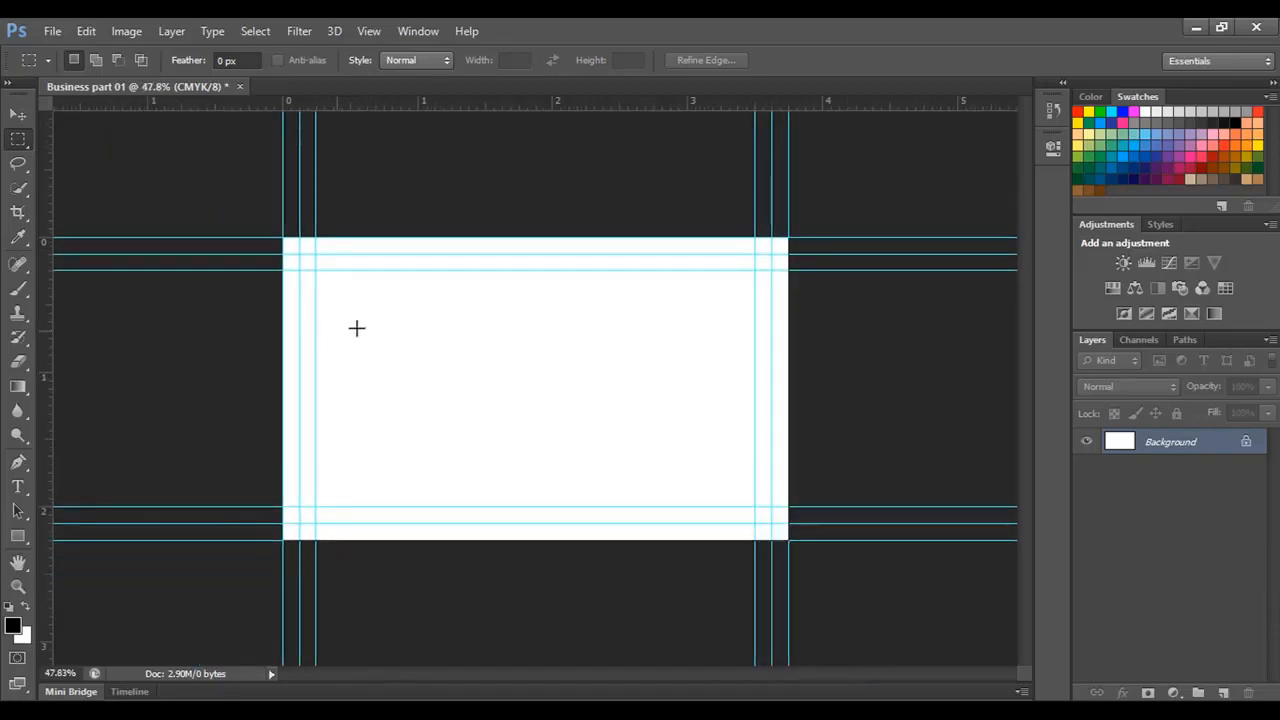
scroll(426, 323, "up", 1)
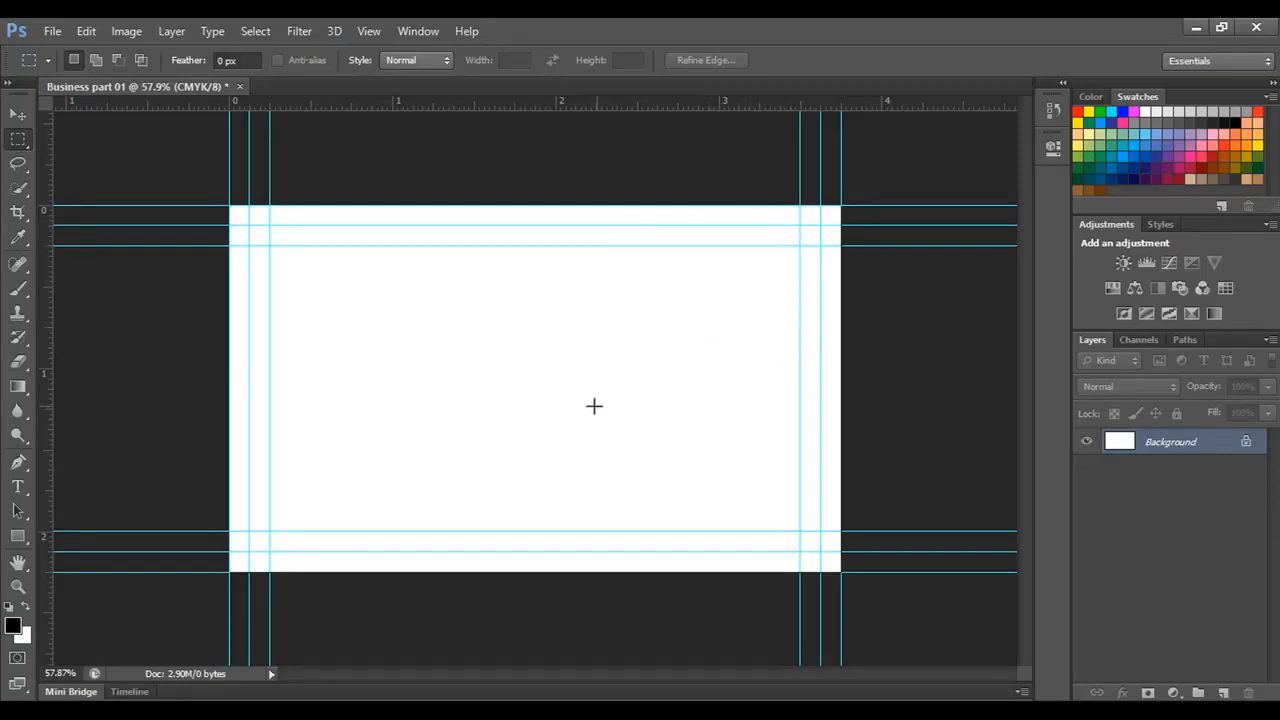
scroll(537, 389, "down", 1)
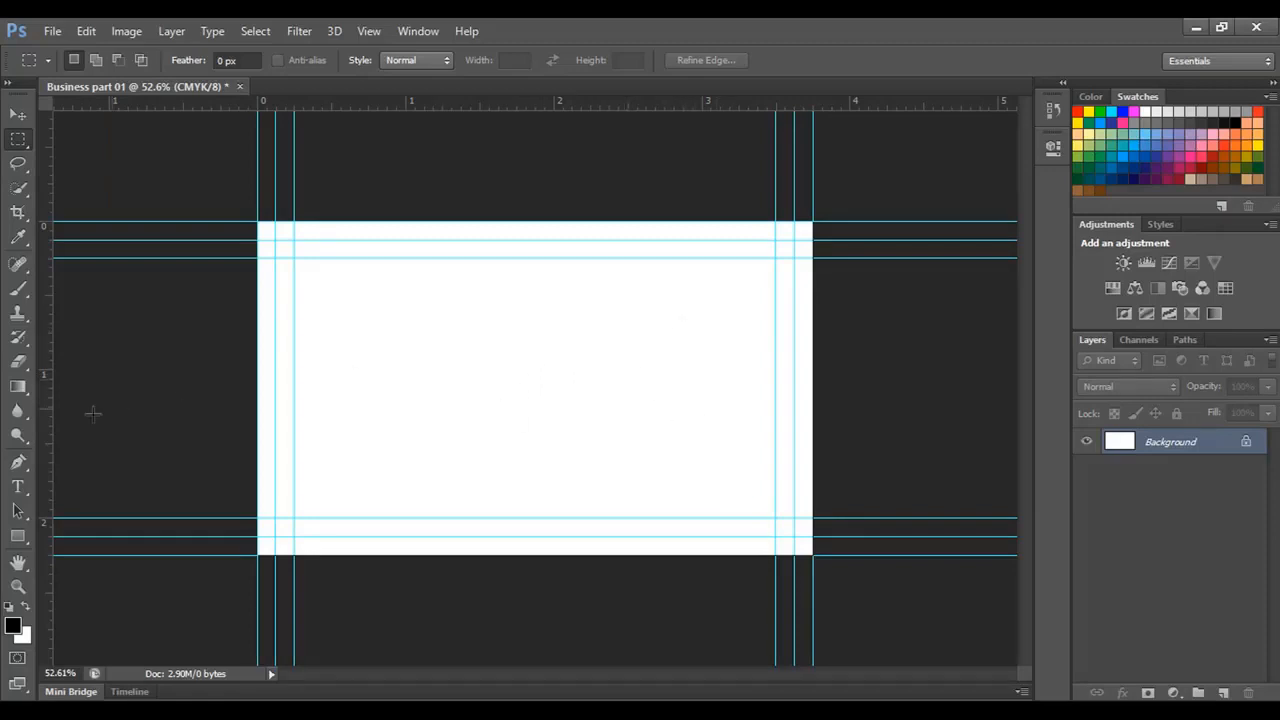
Add a black 12 pt Myriad Pro text line with a person's first name near the middle of the card
left_click(17, 487)
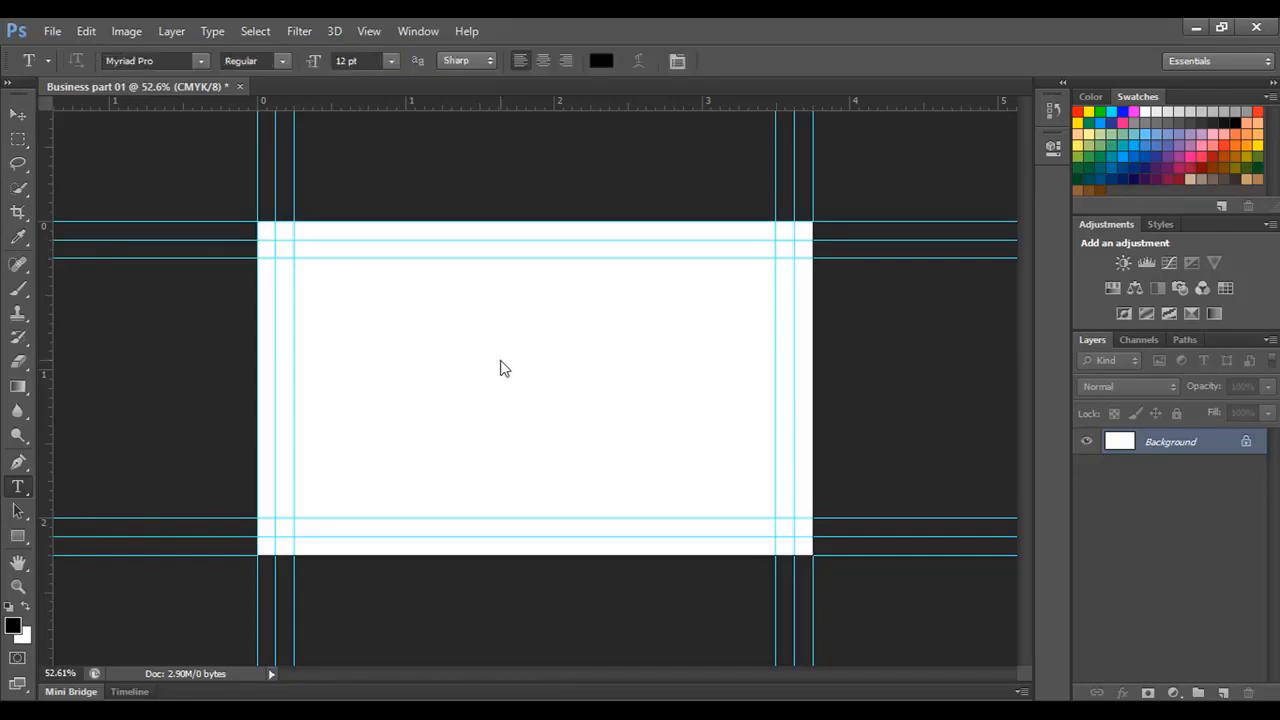
left_click(501, 364)
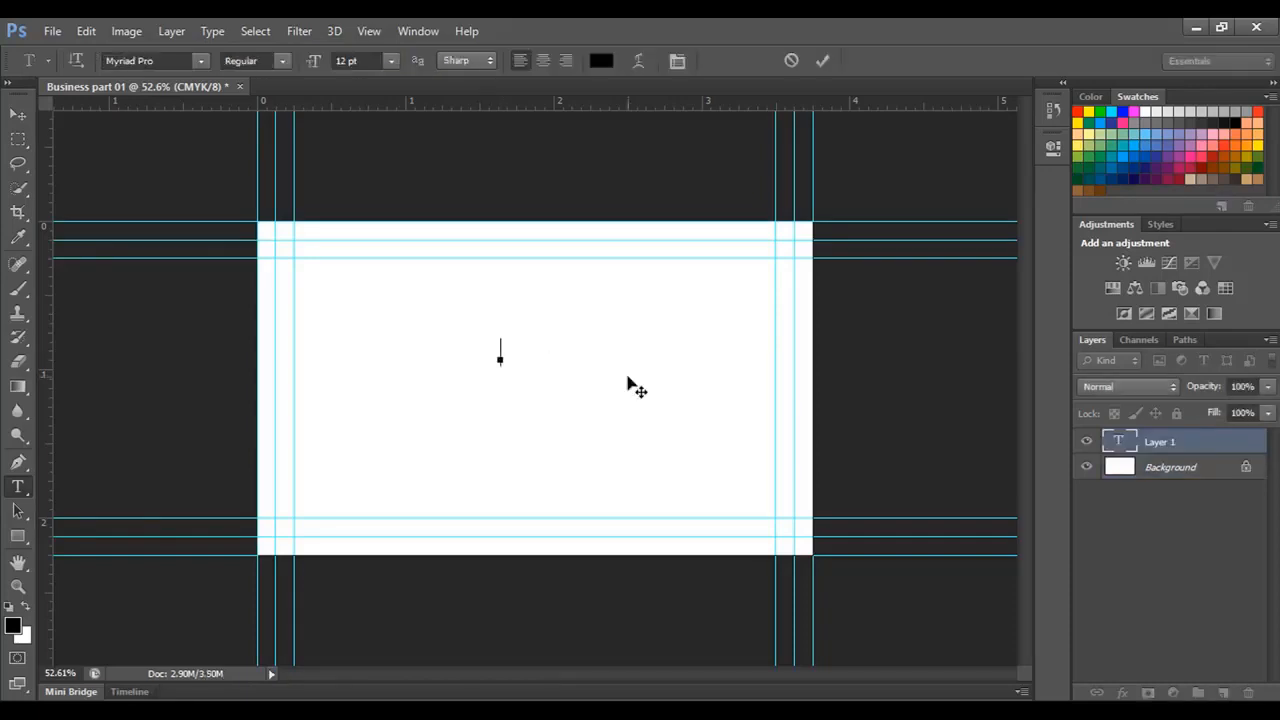
type("Tareq")
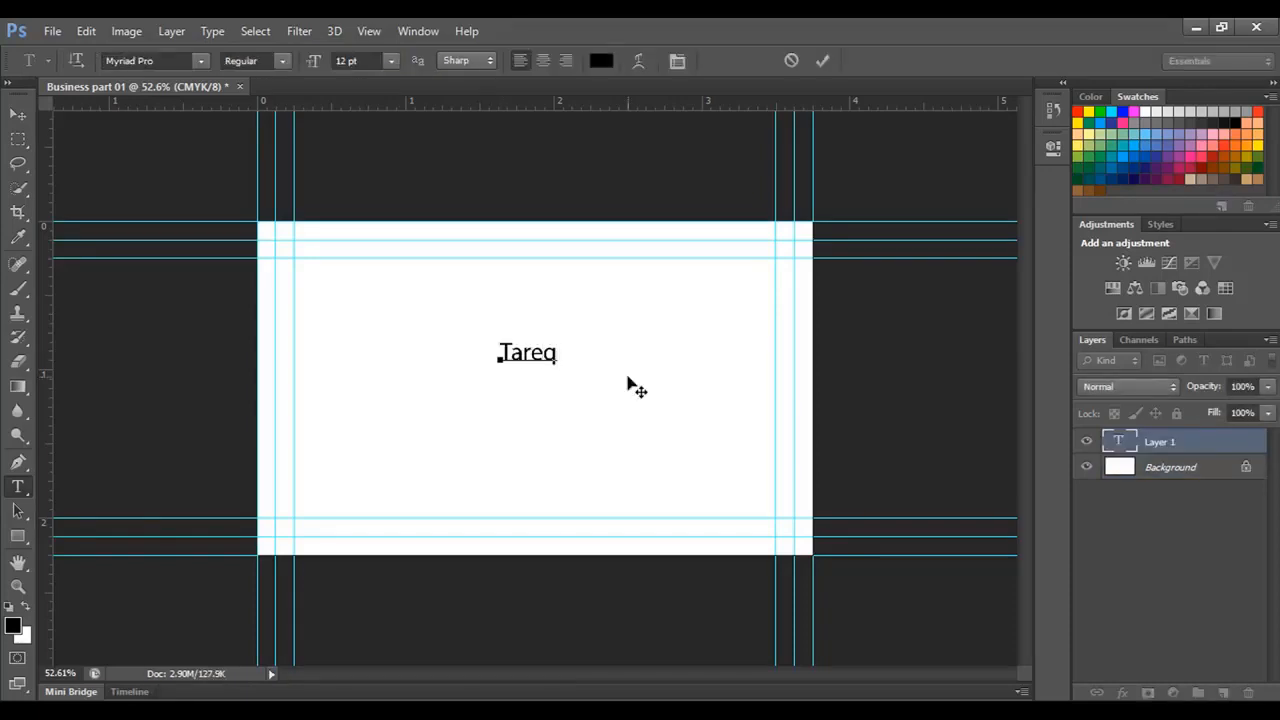
left_click(18, 114)
key("ctrl+plus")
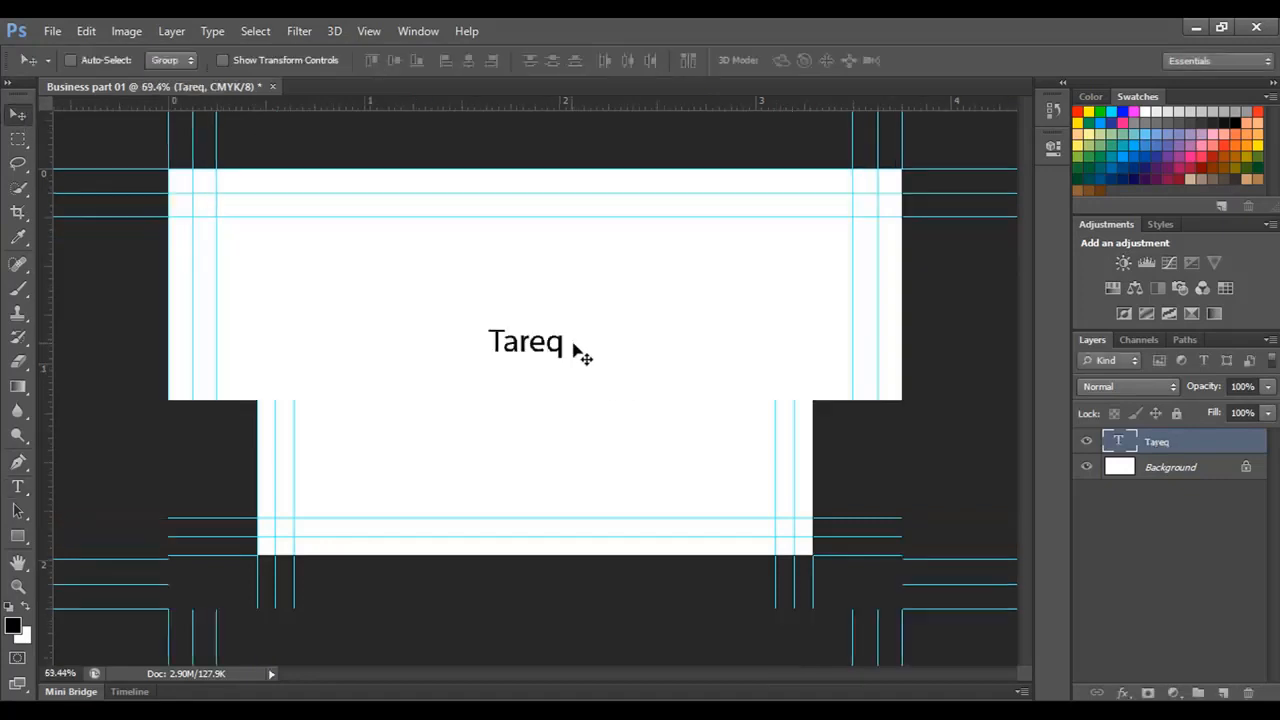
Inspect the edges of the sample name text up close and delete its text layer
scroll(580, 352, "up", 8)
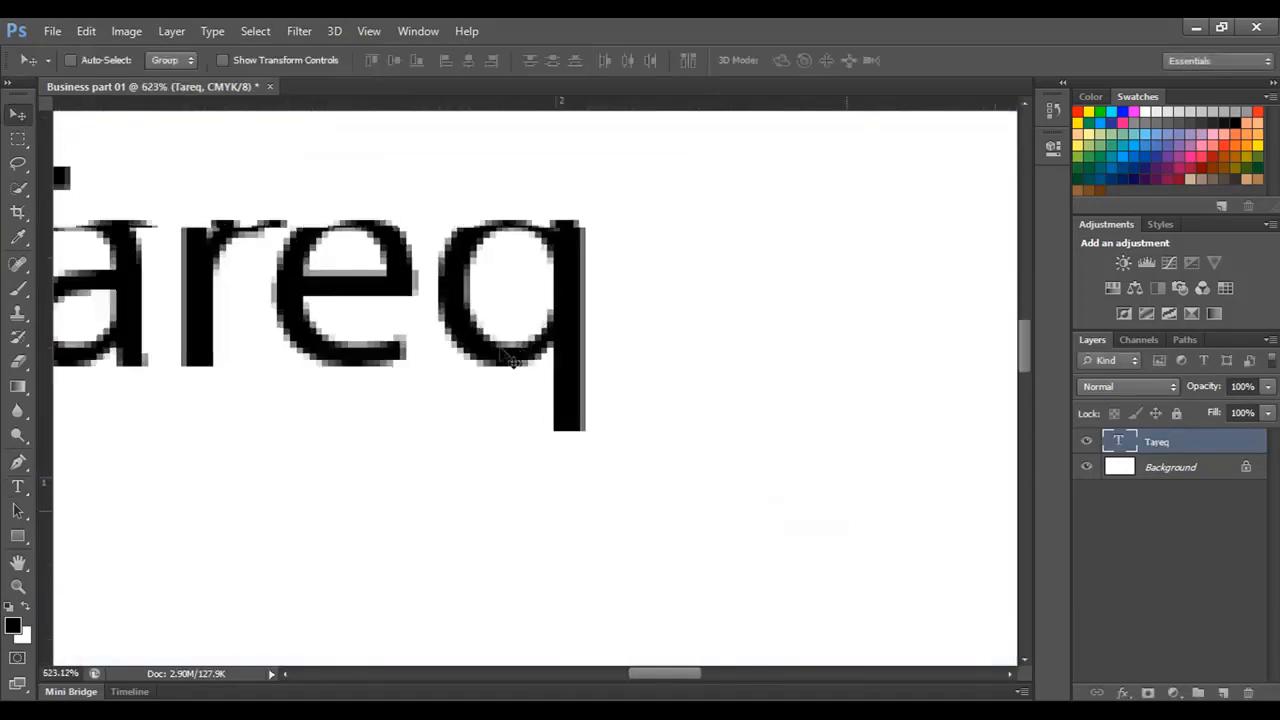
scroll(512, 362, "down", 9)
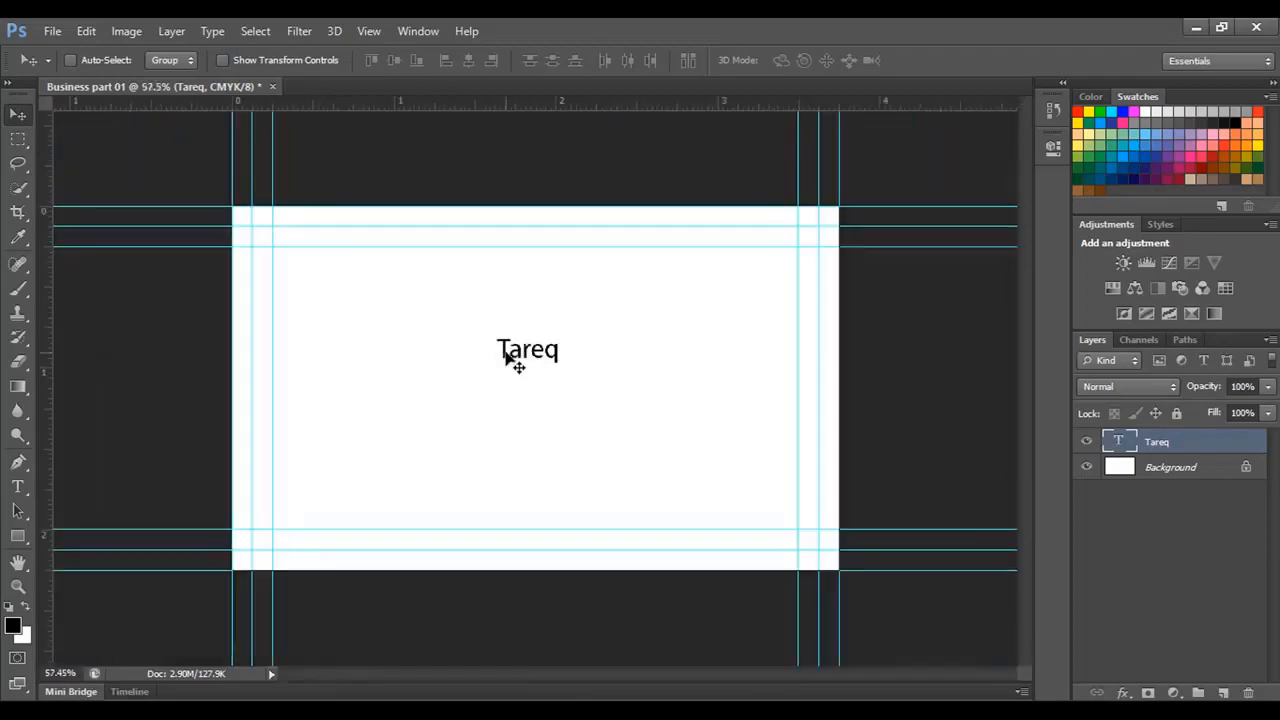
scroll(512, 362, "down", 1)
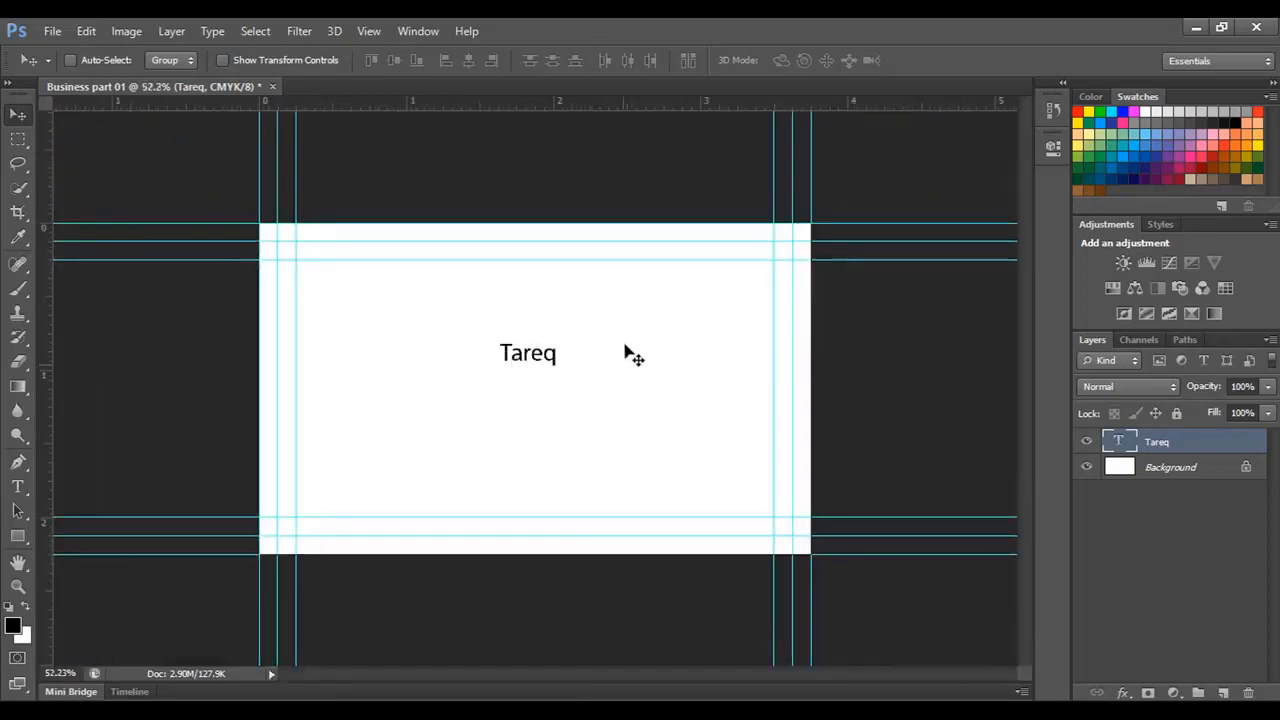
scroll(517, 360, "up", 4)
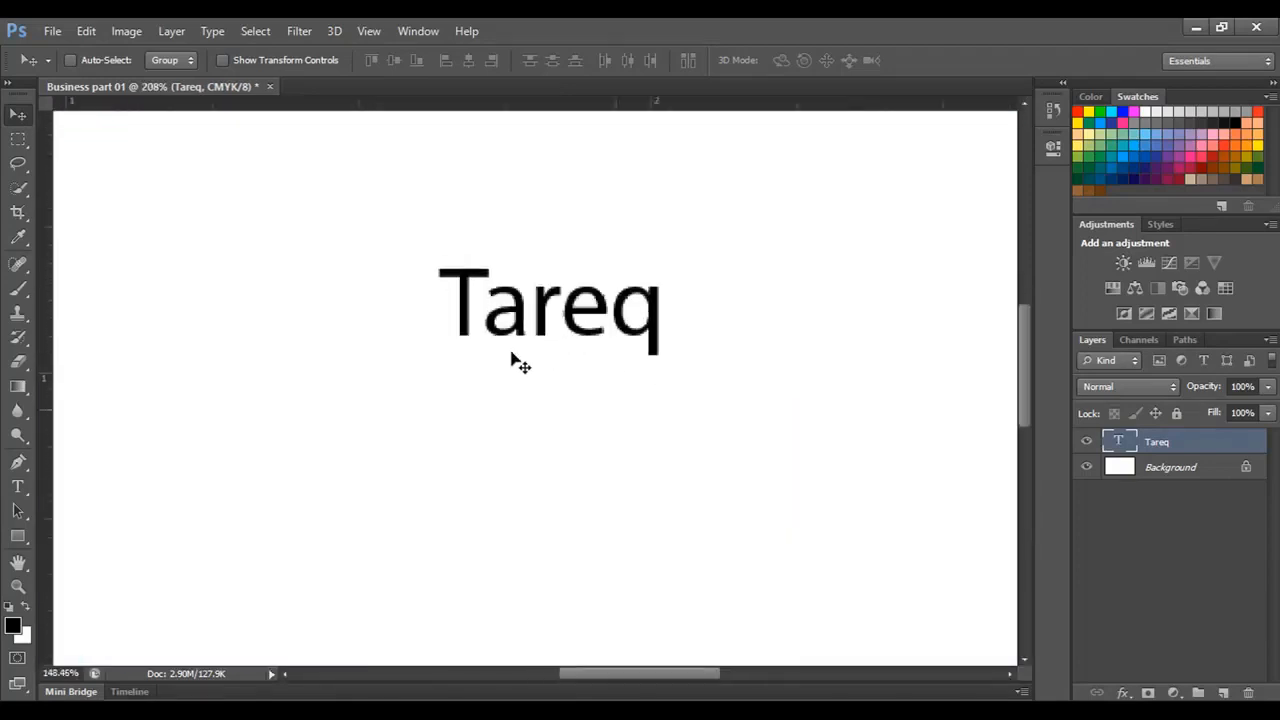
scroll(517, 362, "down", 4)
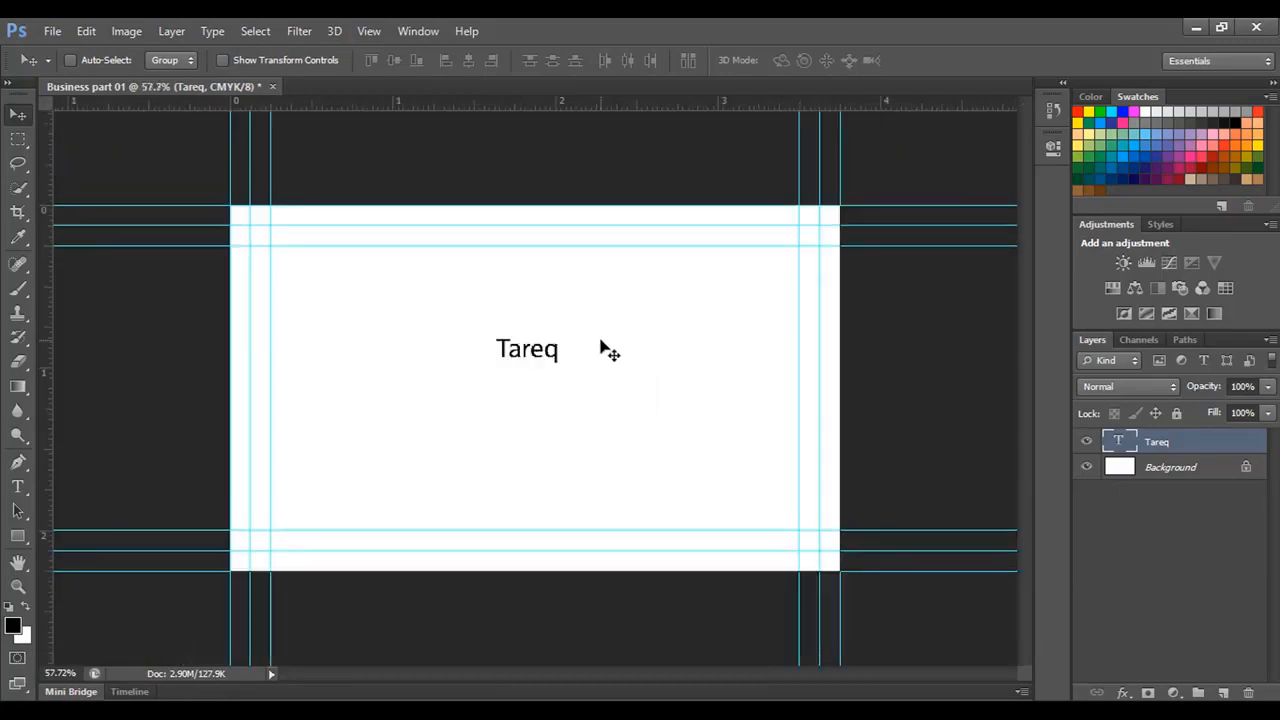
scroll(565, 350, "down", 1)
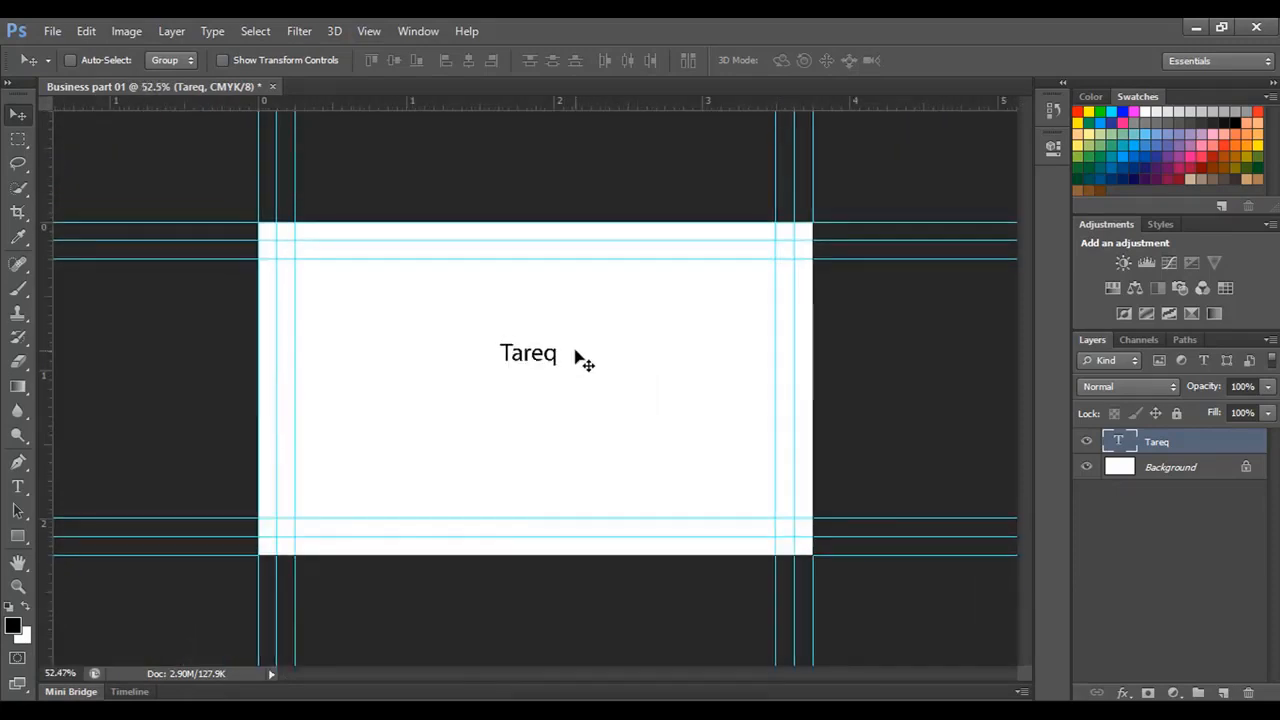
key("Delete")
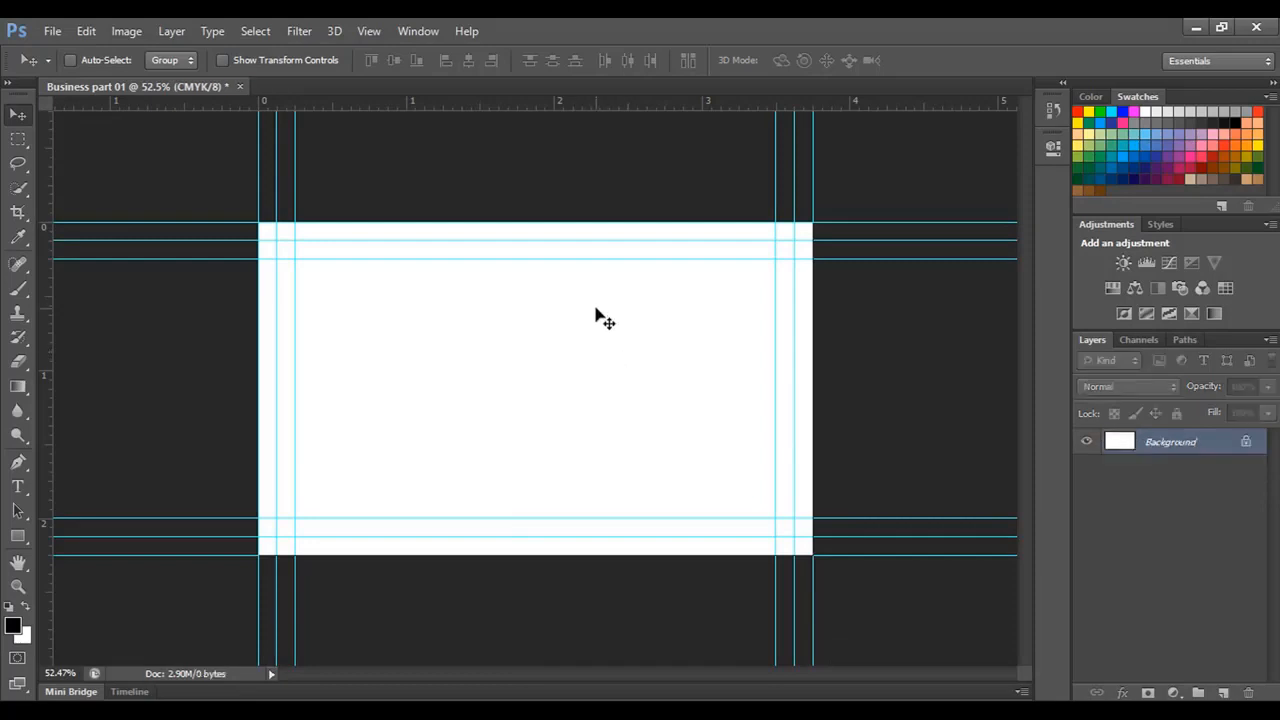